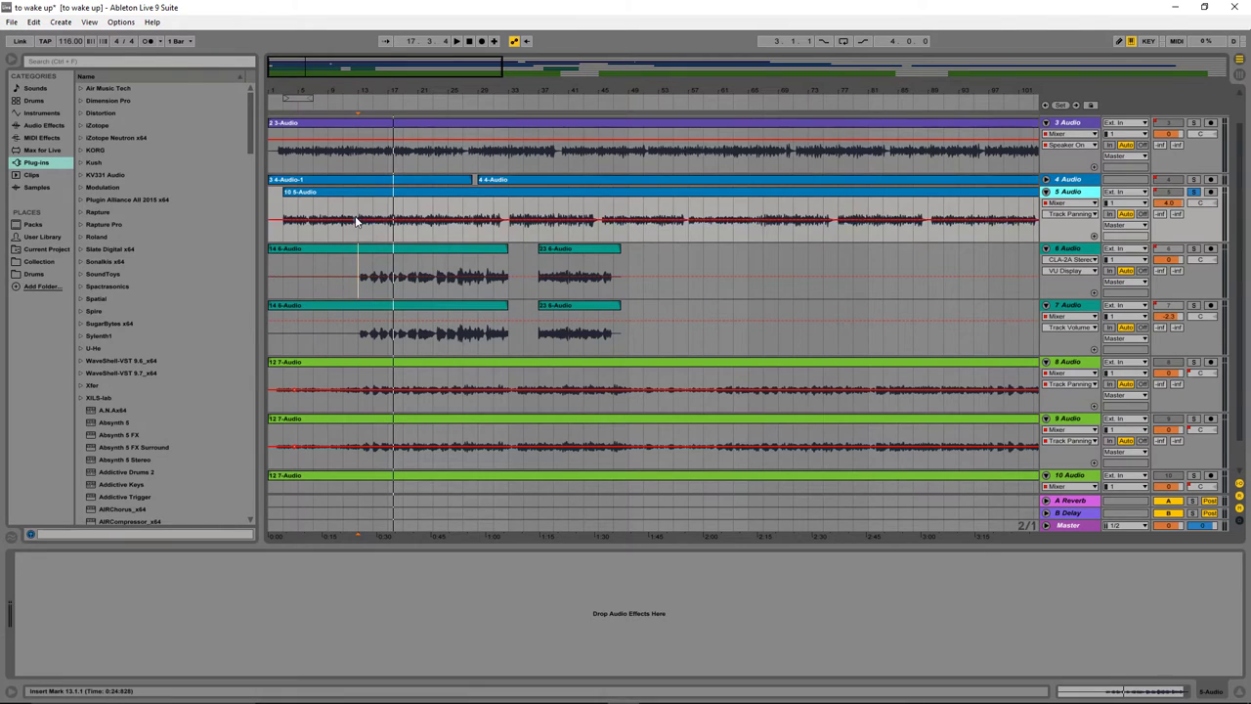
Play the soloed 5 Audio track from bar 13.
left_click(358, 215)
key("space")
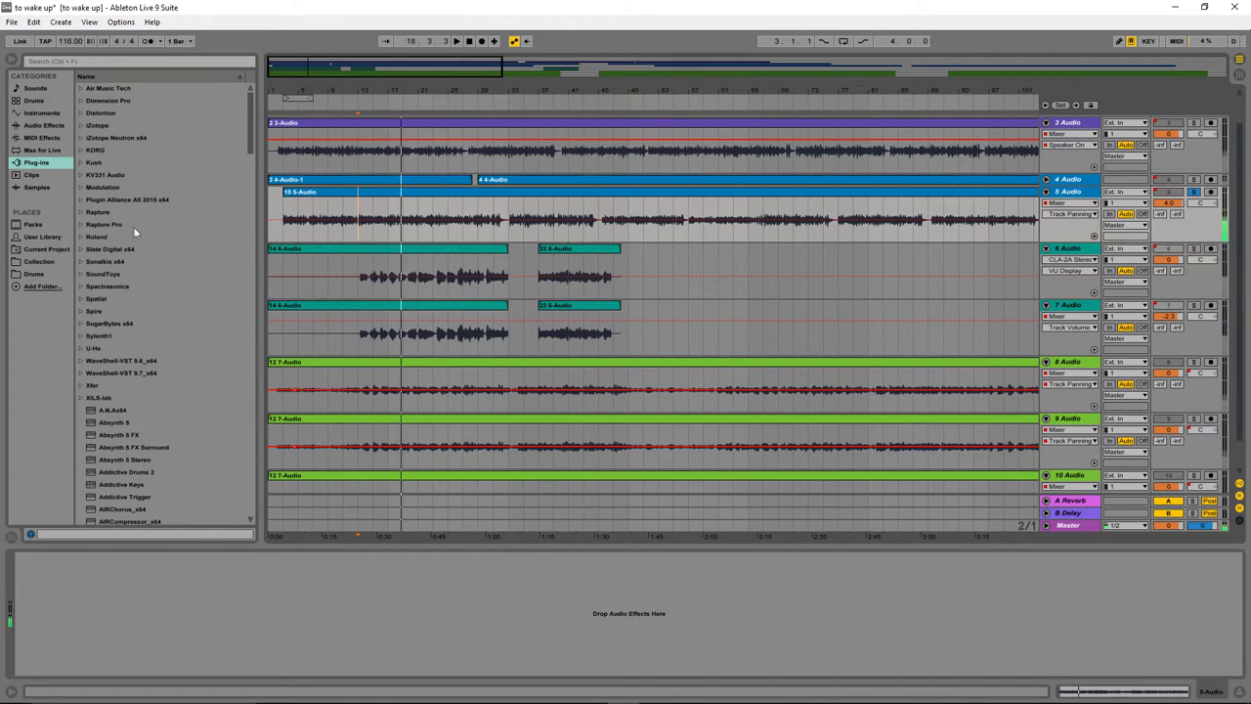
scroll(133, 226, "down", 2)
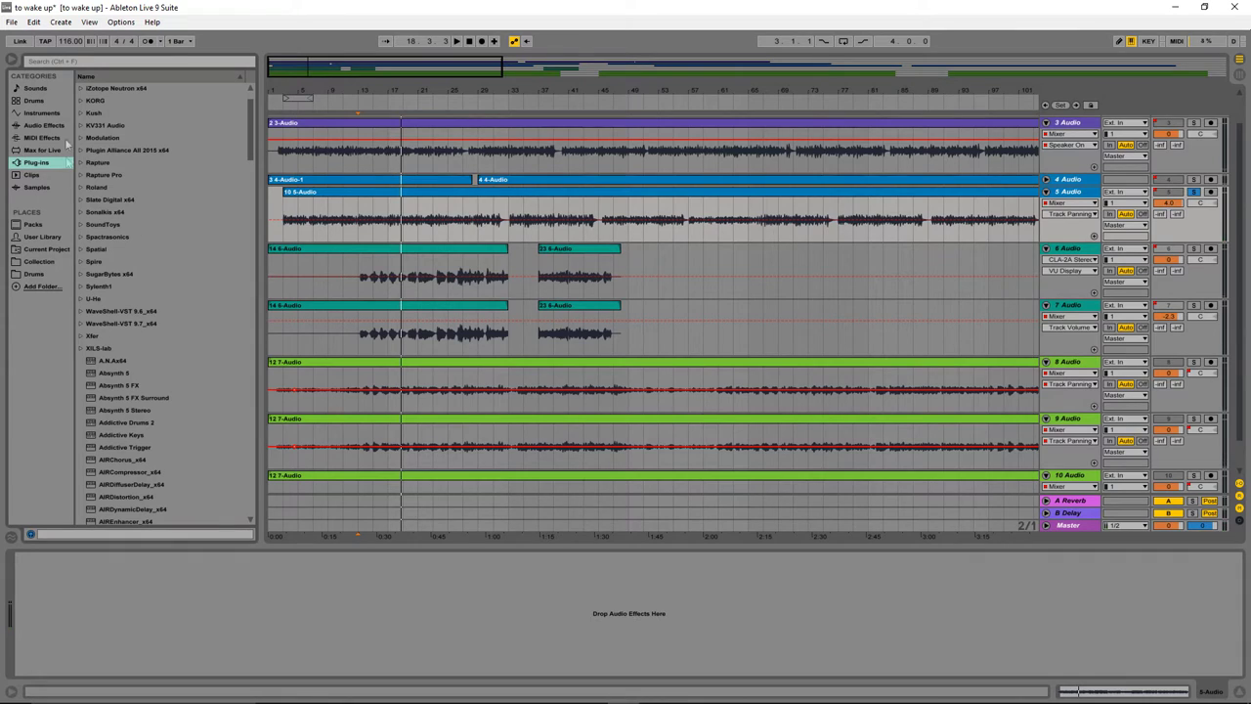
scroll(92, 212, "up", 2)
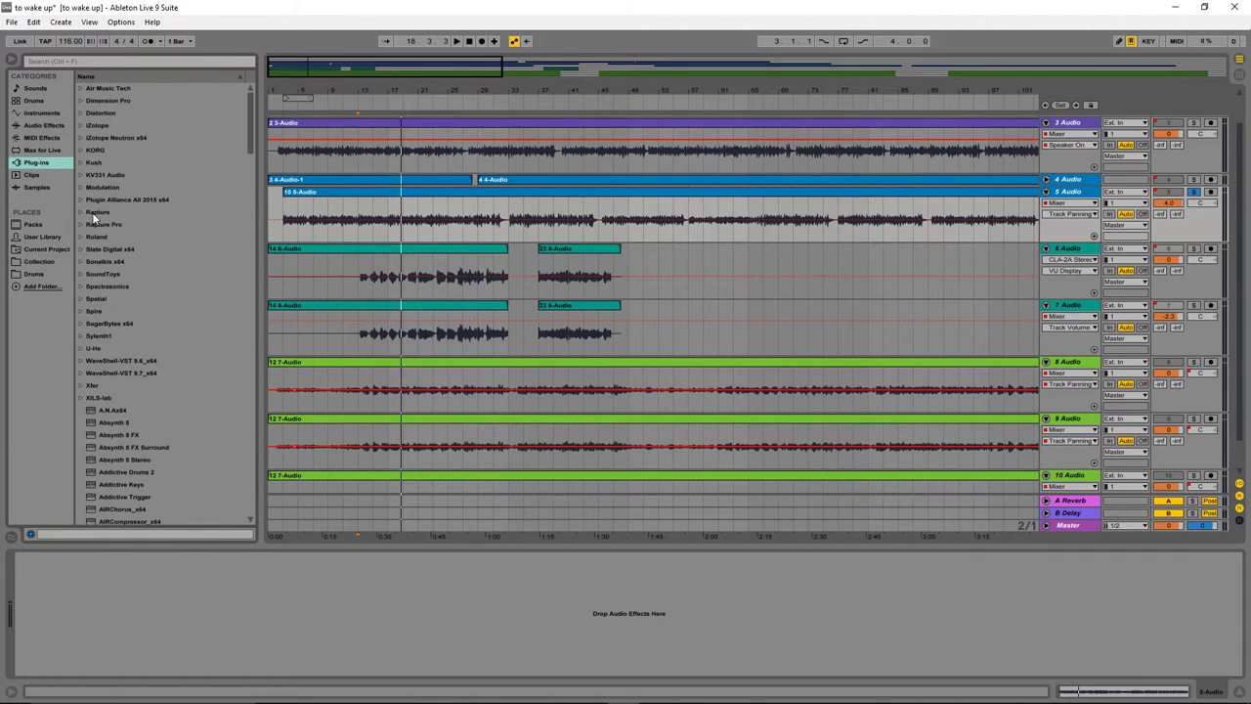
left_click(81, 361)
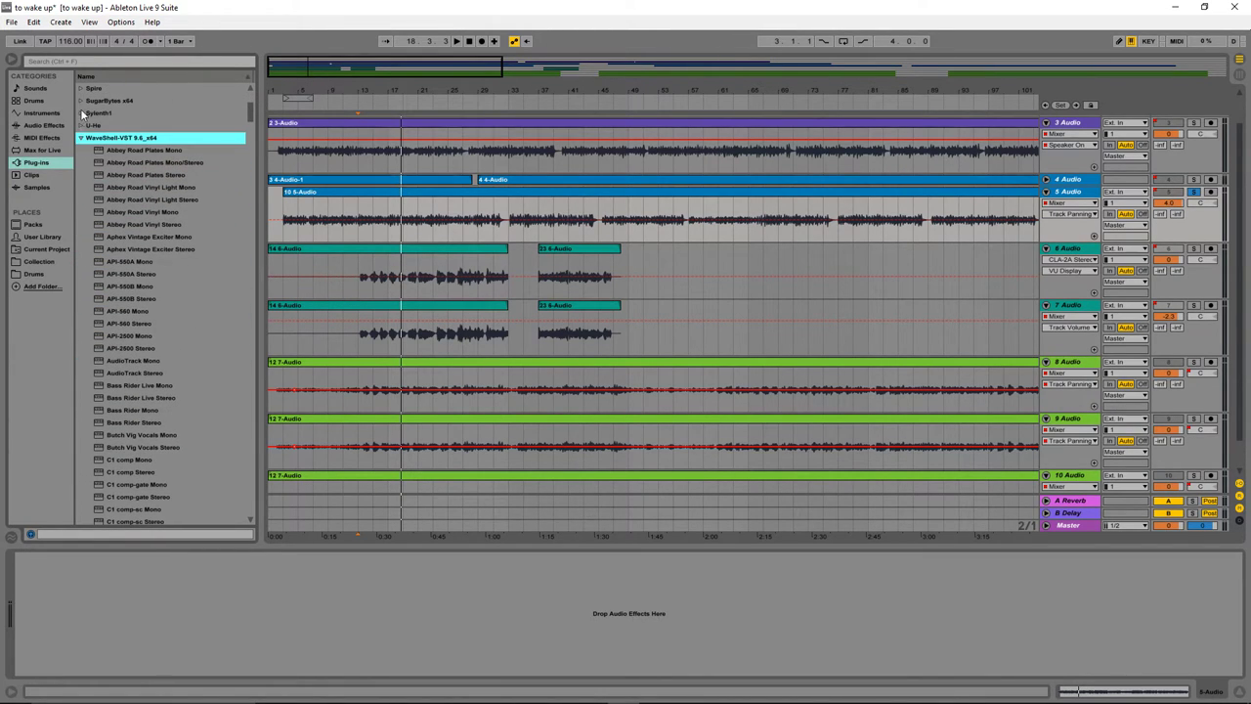
left_click(82, 138)
Search the plug-ins for "vc" and try VC 2A on the 5 Audio track, removing it again.
left_click(76, 63)
type("vc")
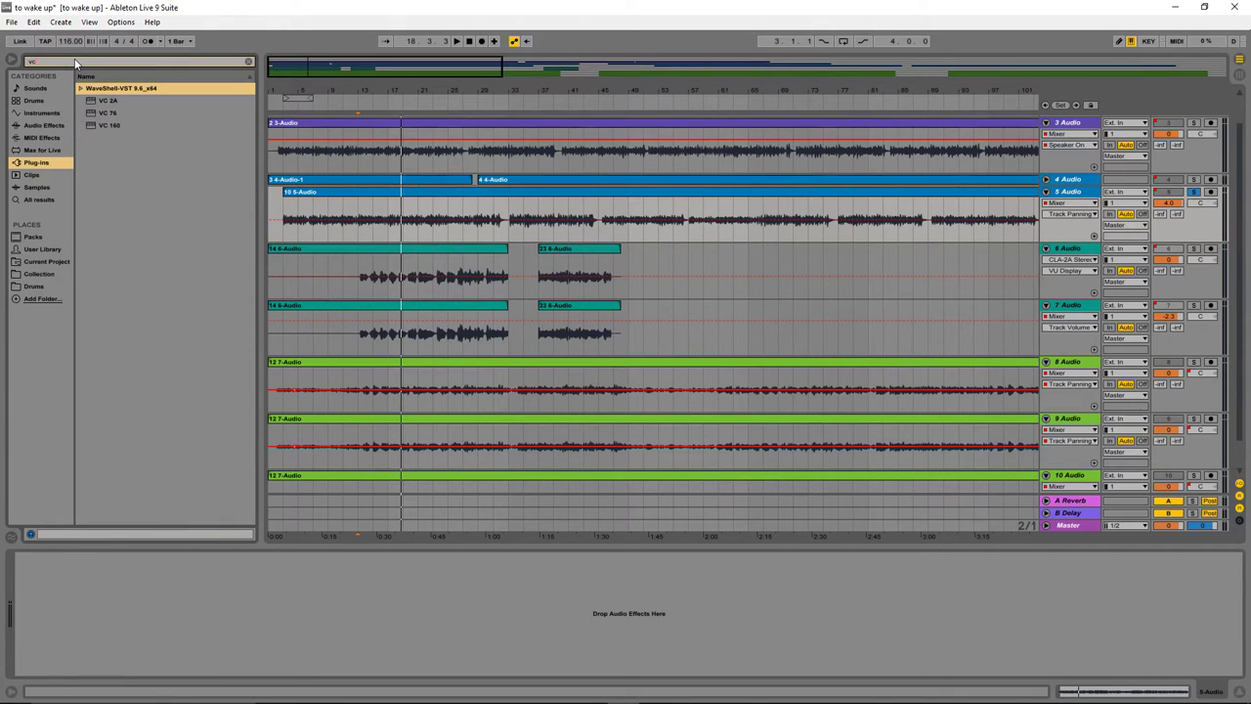
left_click(113, 103)
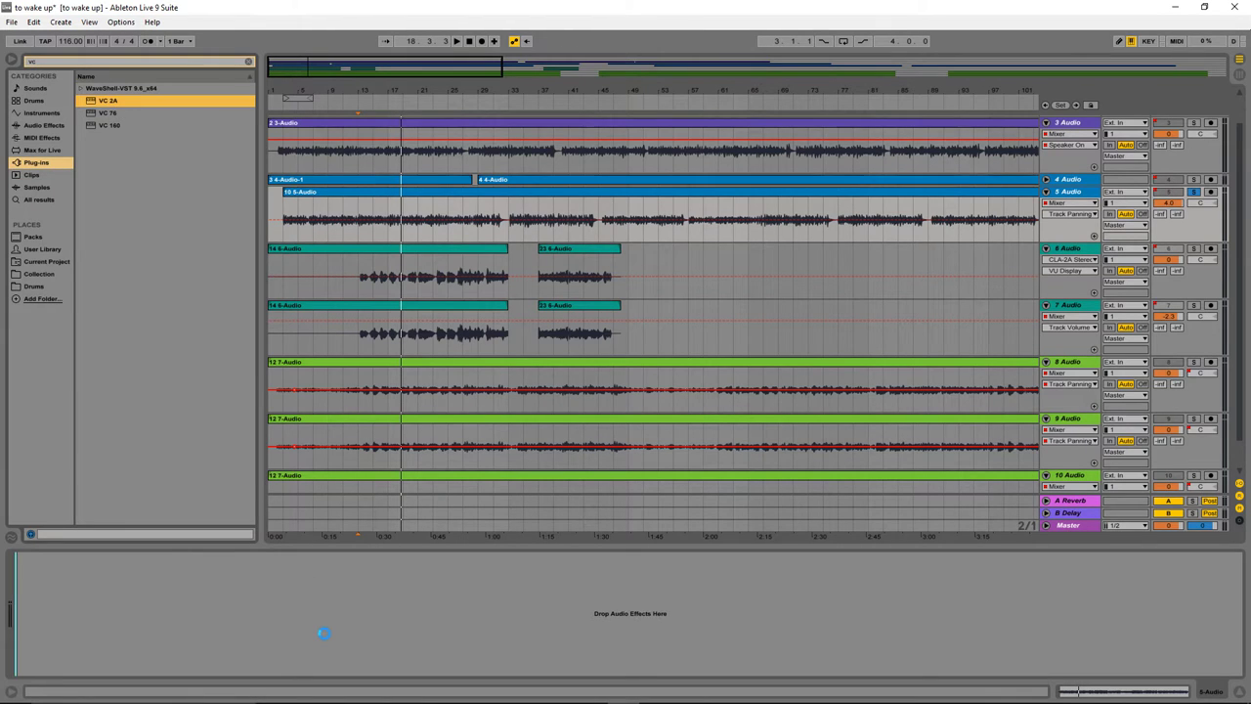
left_click_drag(322, 42, 850, 219)
left_click(164, 587)
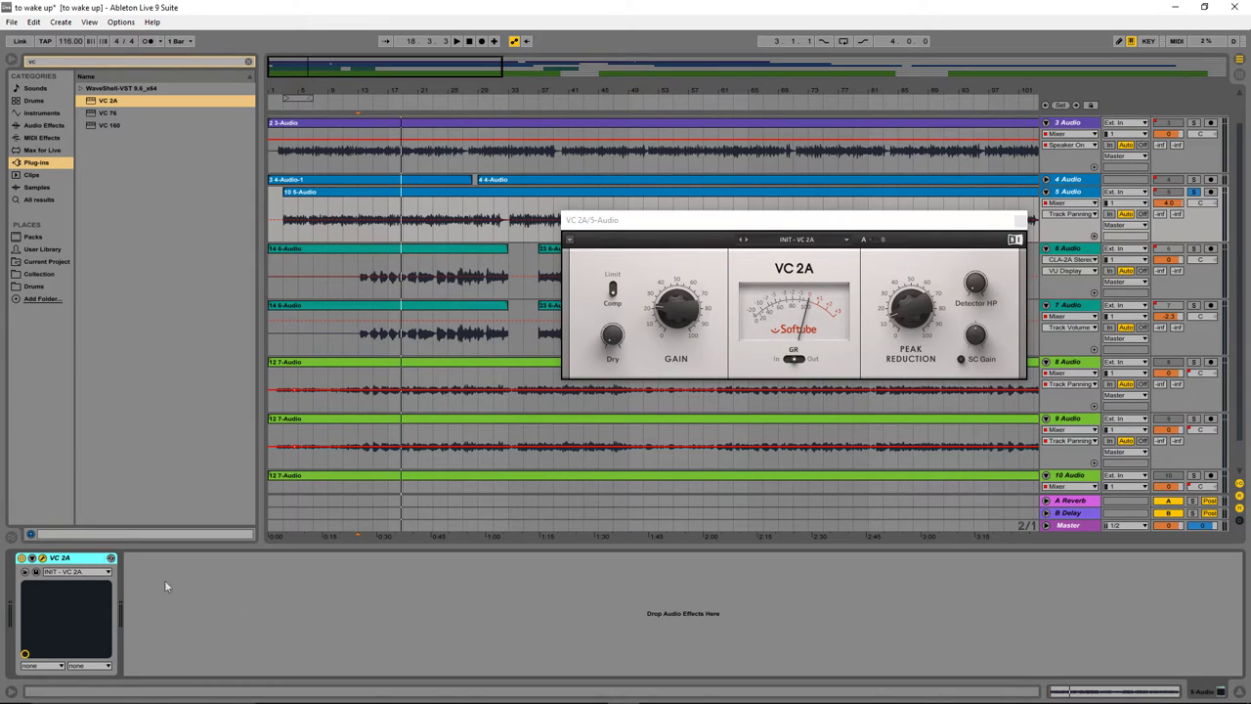
right_click(76, 570)
left_click(117, 630)
Search the plug-ins for "vcomp" and add VComp Stereo to the 5 Audio track.
left_click(48, 63)
type("omp")
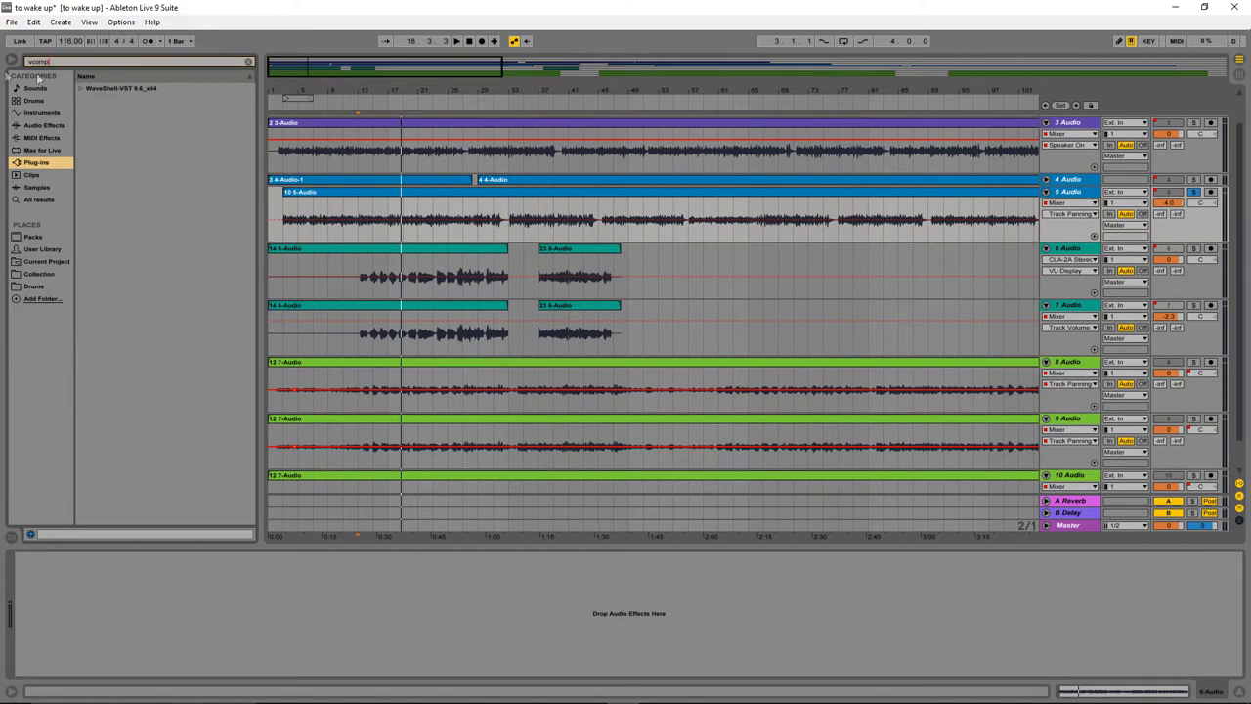
left_click(80, 88)
left_click_drag(121, 114, 298, 574)
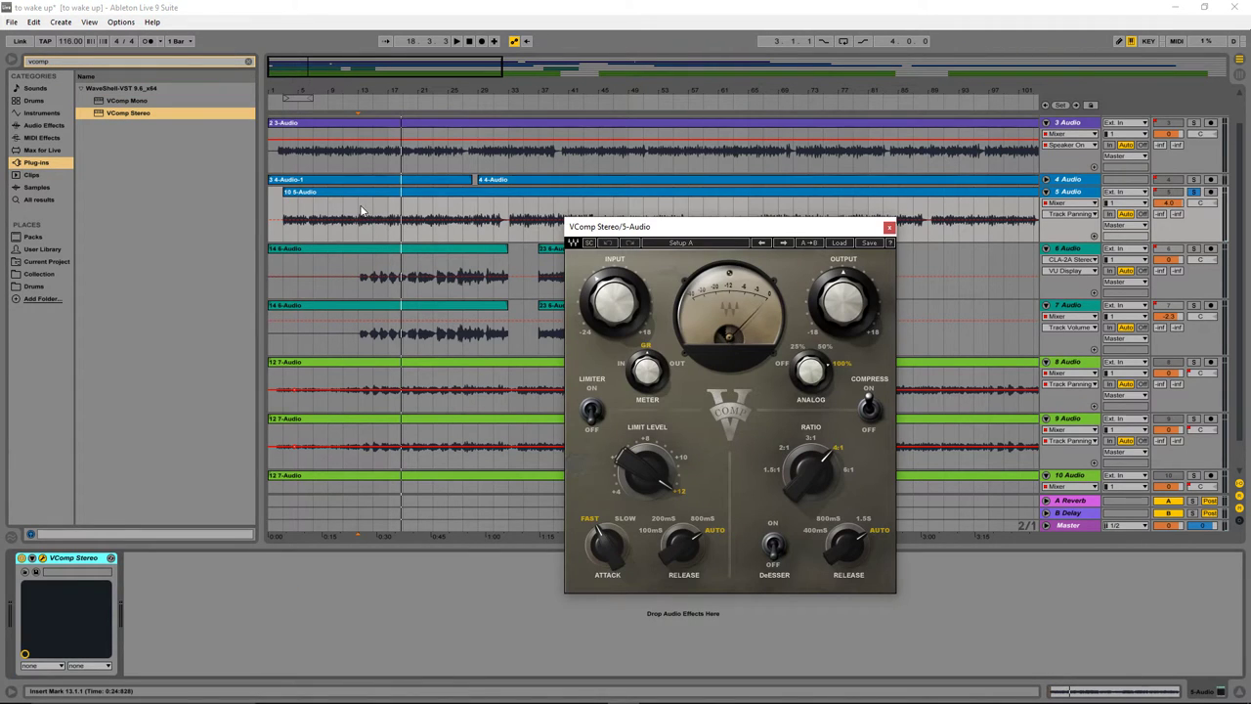
Play the track through VComp Stereo and set the compressor's Analog amount to 25%.
key("space")
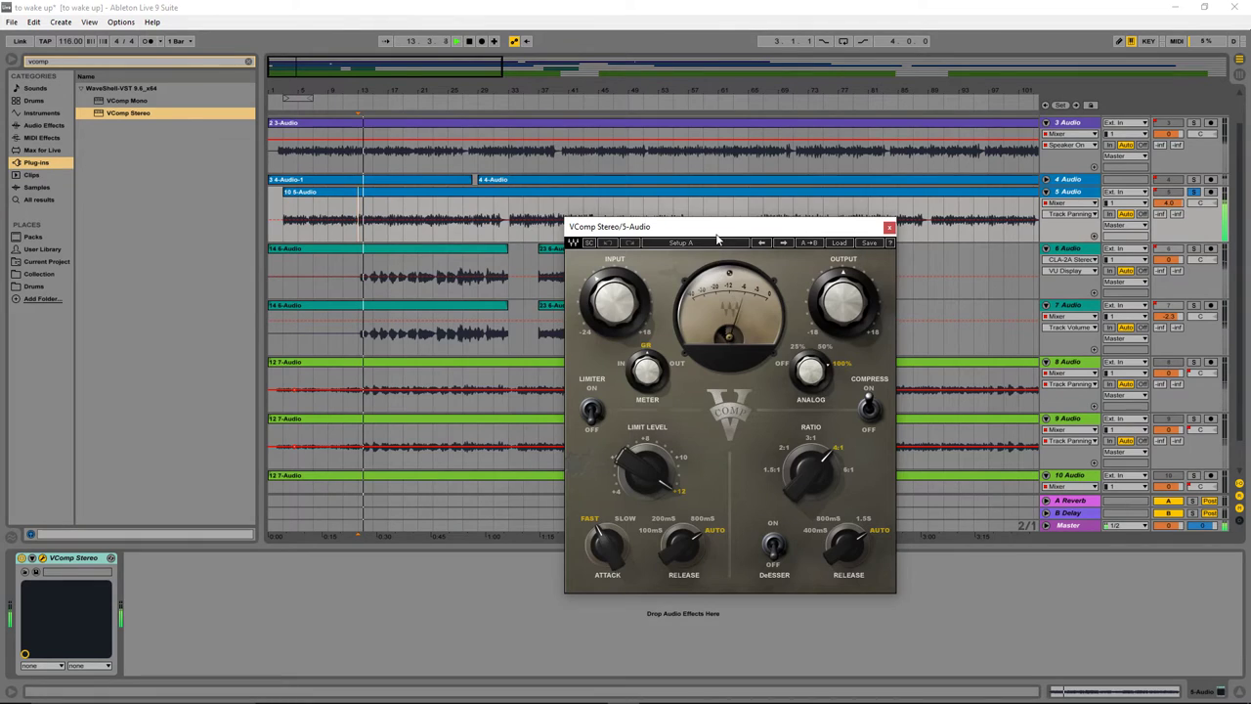
left_click_drag(716, 233, 631, 235)
left_click(505, 413)
left_click(505, 420)
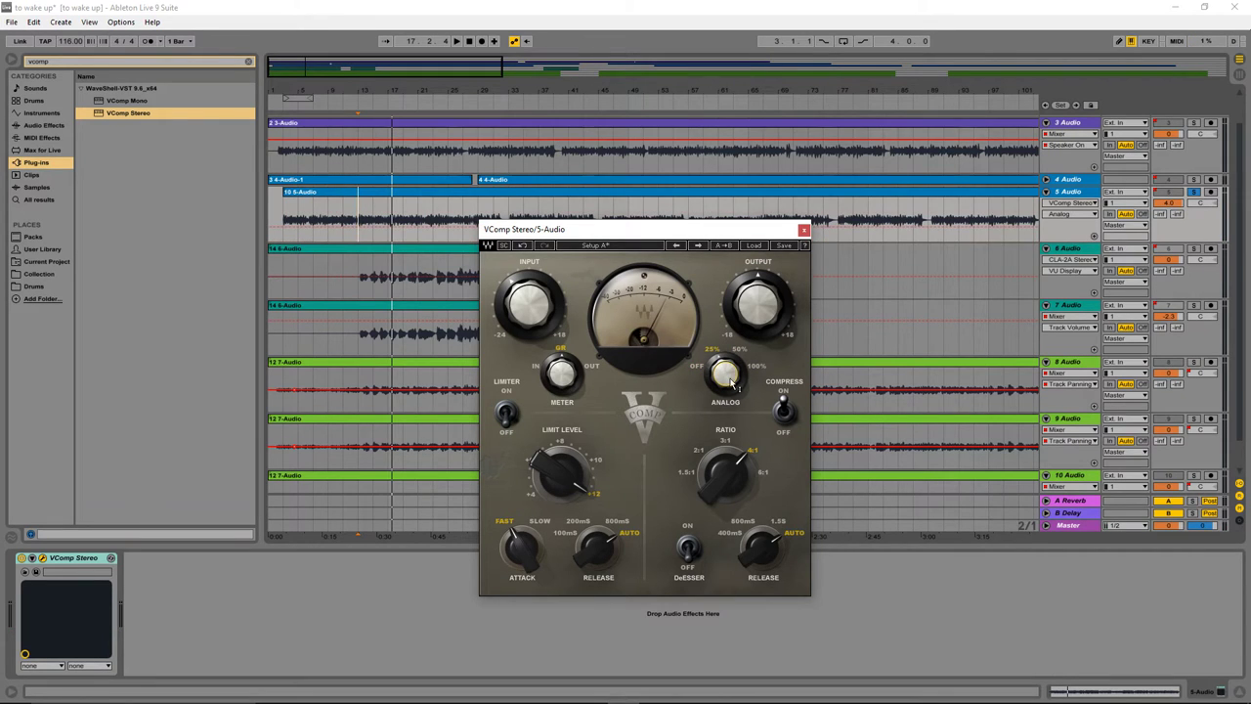
Restart playback and adjust VComp Stereo's output and input gain while listening.
key("space")
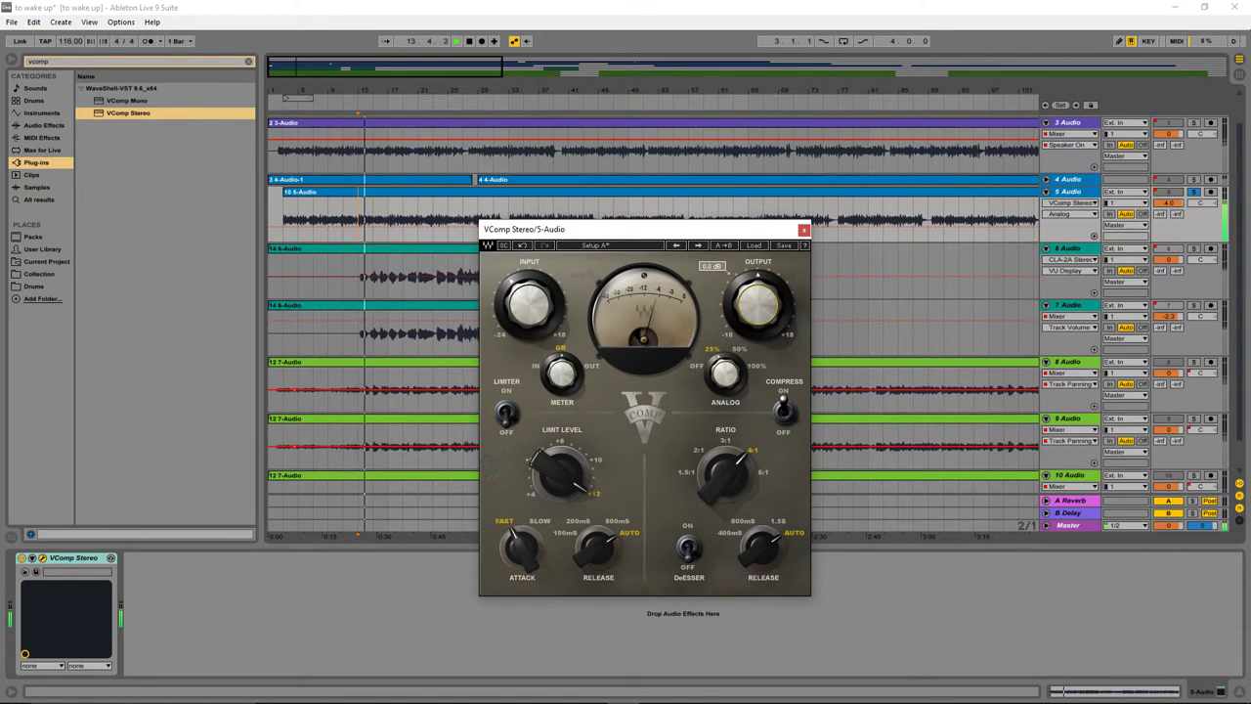
left_click_drag(757, 305, 757, 301)
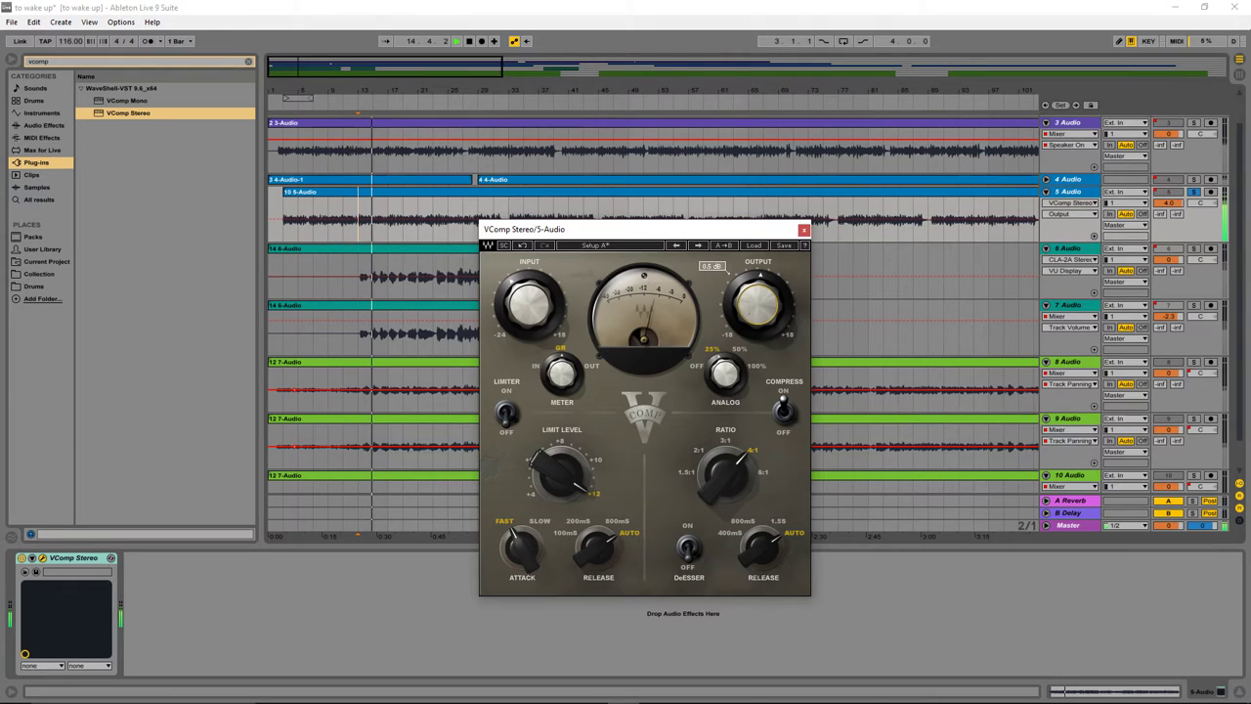
left_click_drag(528, 304, 529, 293)
left_click_drag(753, 302, 754, 293)
left_click_drag(530, 304, 530, 311)
Compare the 5 Audio sound with VComp Stereo bypassed and re-enabled.
left_click(1245, 225)
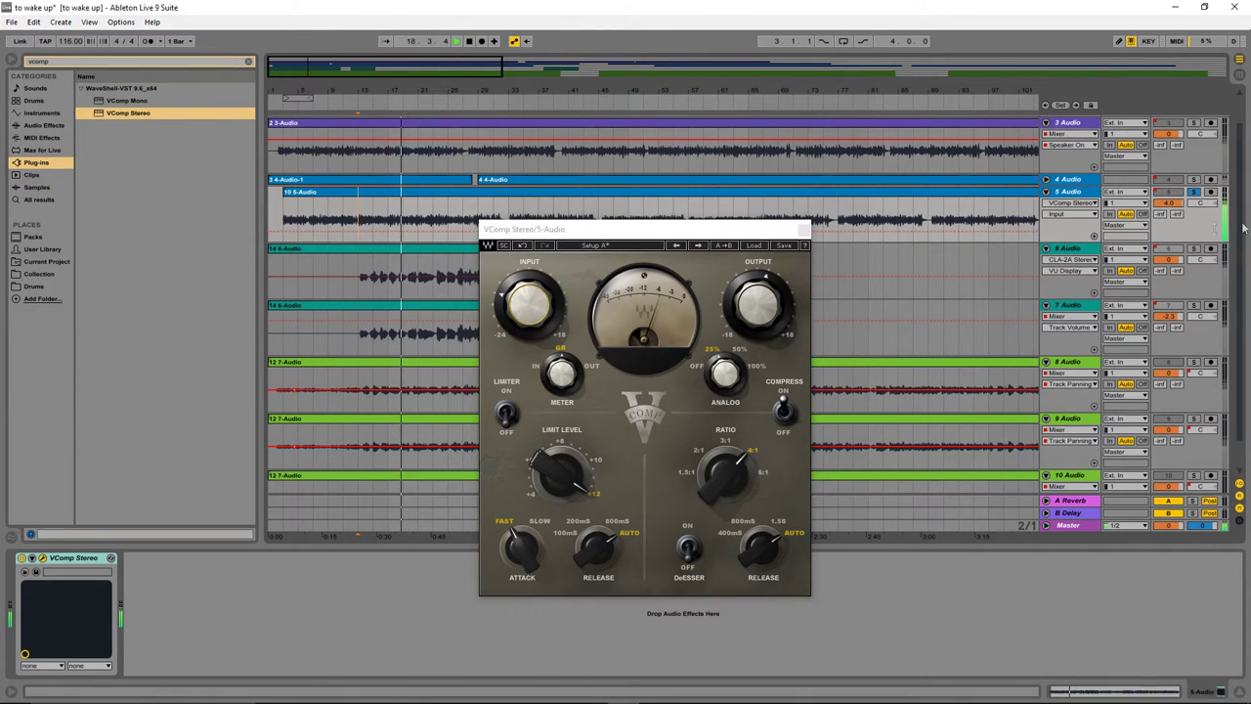
left_click(22, 558)
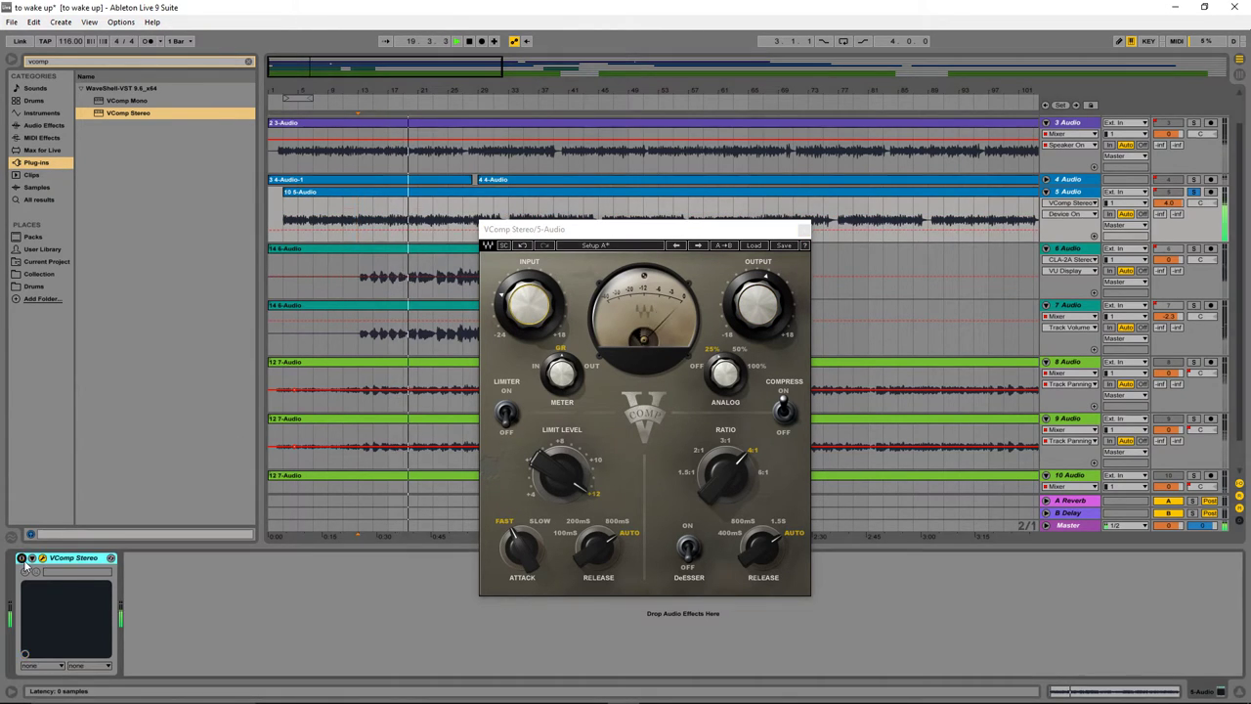
left_click(23, 559)
Load VComp's Guitar factory preset and balance its output and input gain against the bypassed signal.
left_click(756, 247)
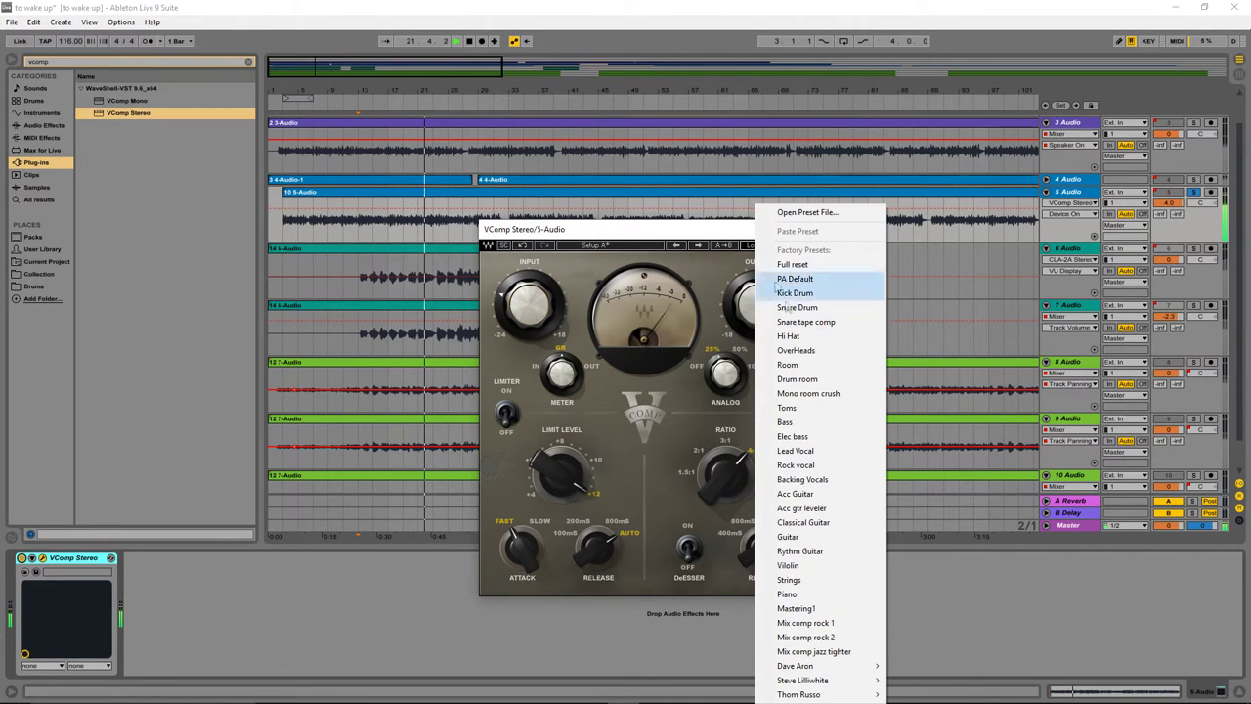
left_click(806, 538)
key("space")
key("space")
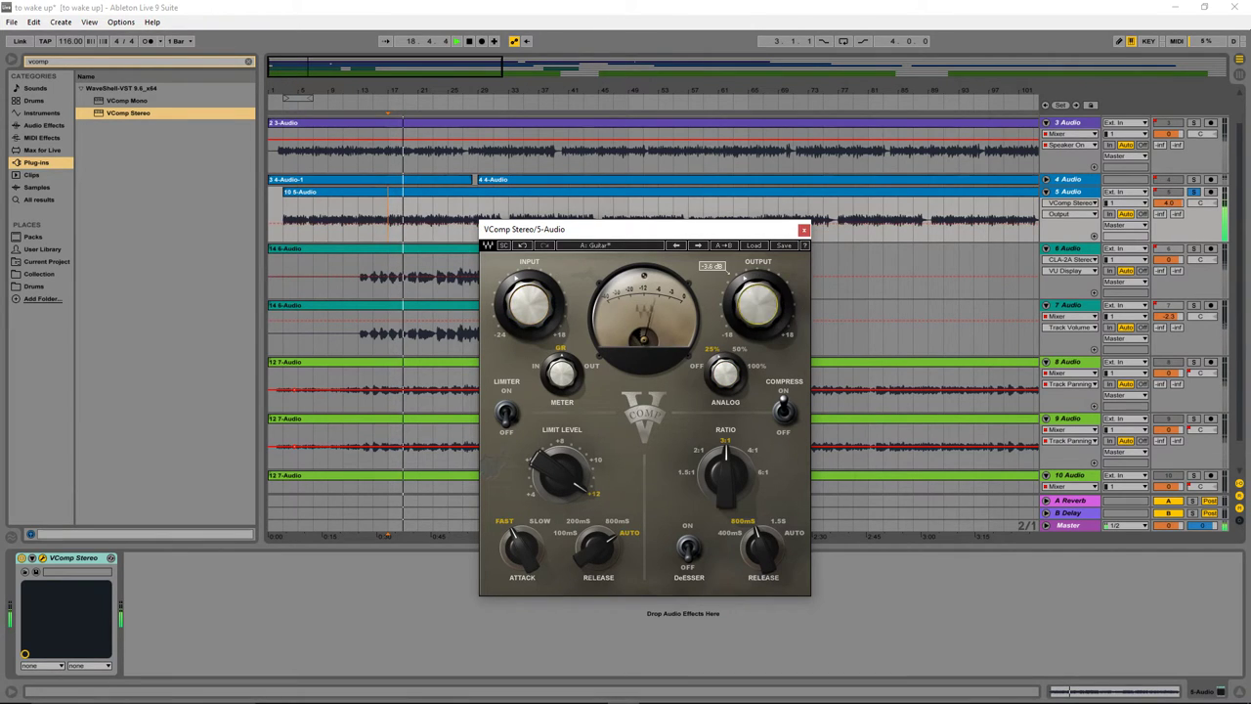
left_click_drag(510, 318, 515, 302)
left_click(21, 558)
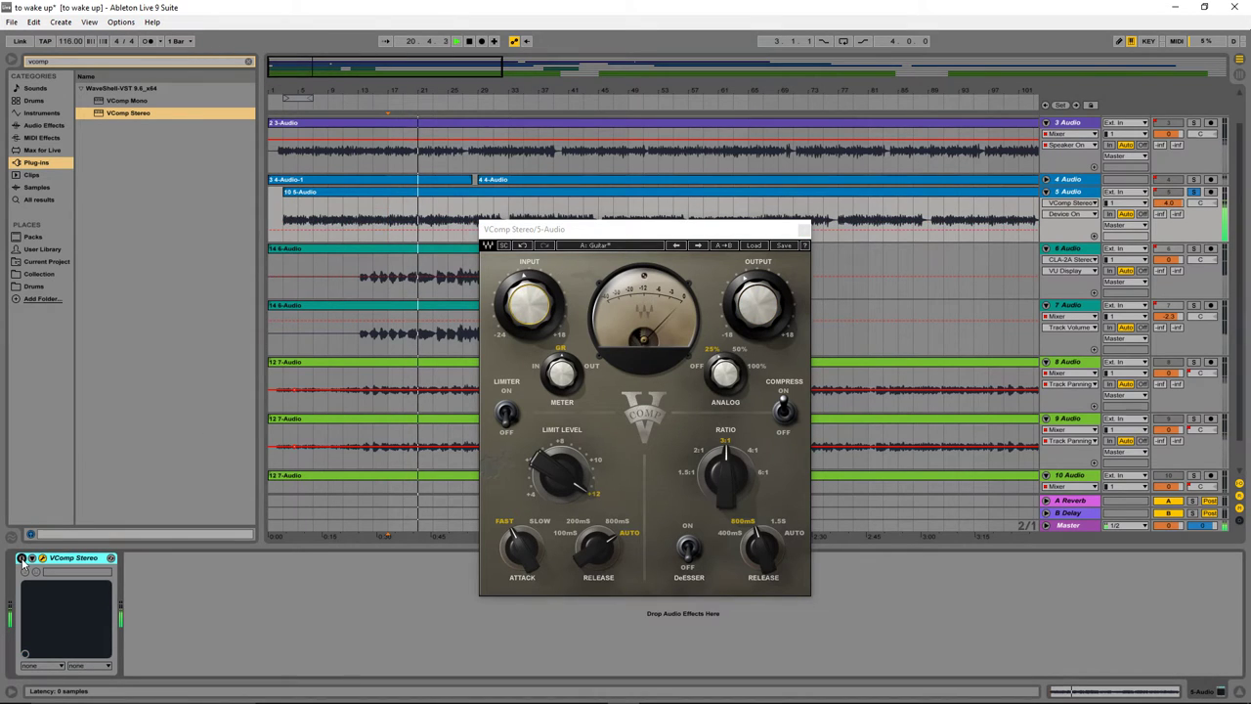
left_click(21, 558)
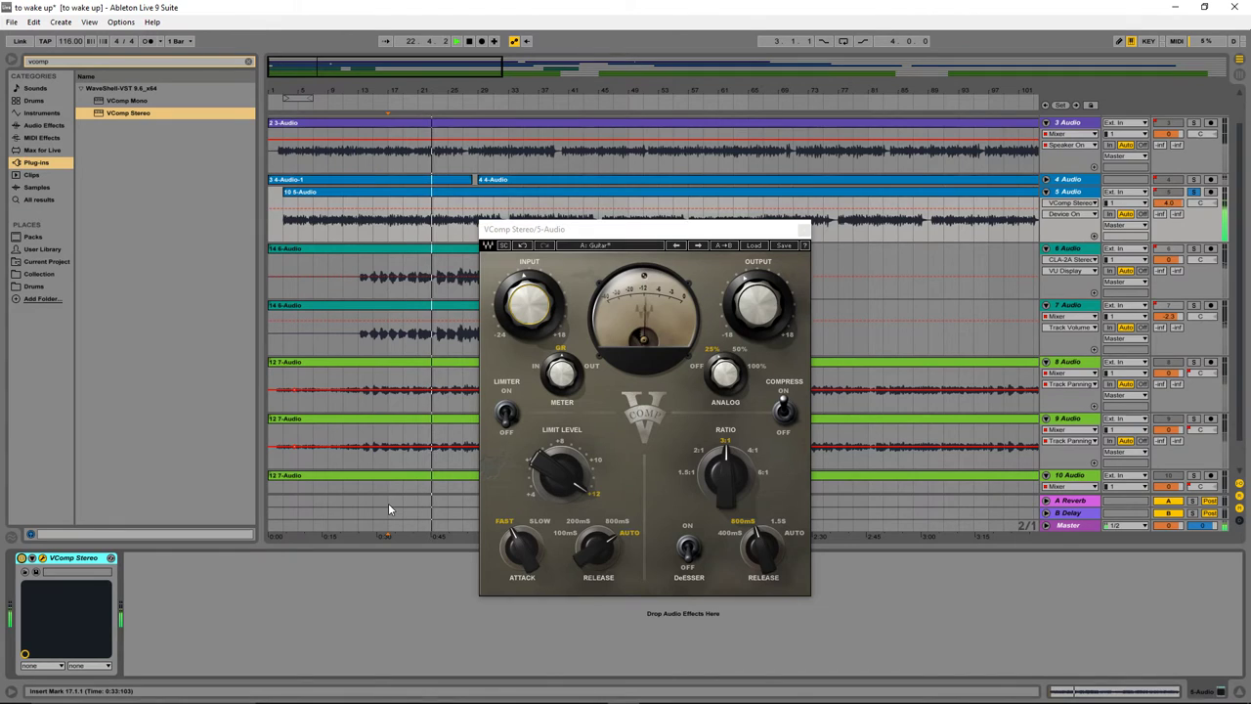
Set VComp's ratio to 4:1 and lower its input gain, closing the plug-in window when finished.
left_click(724, 475)
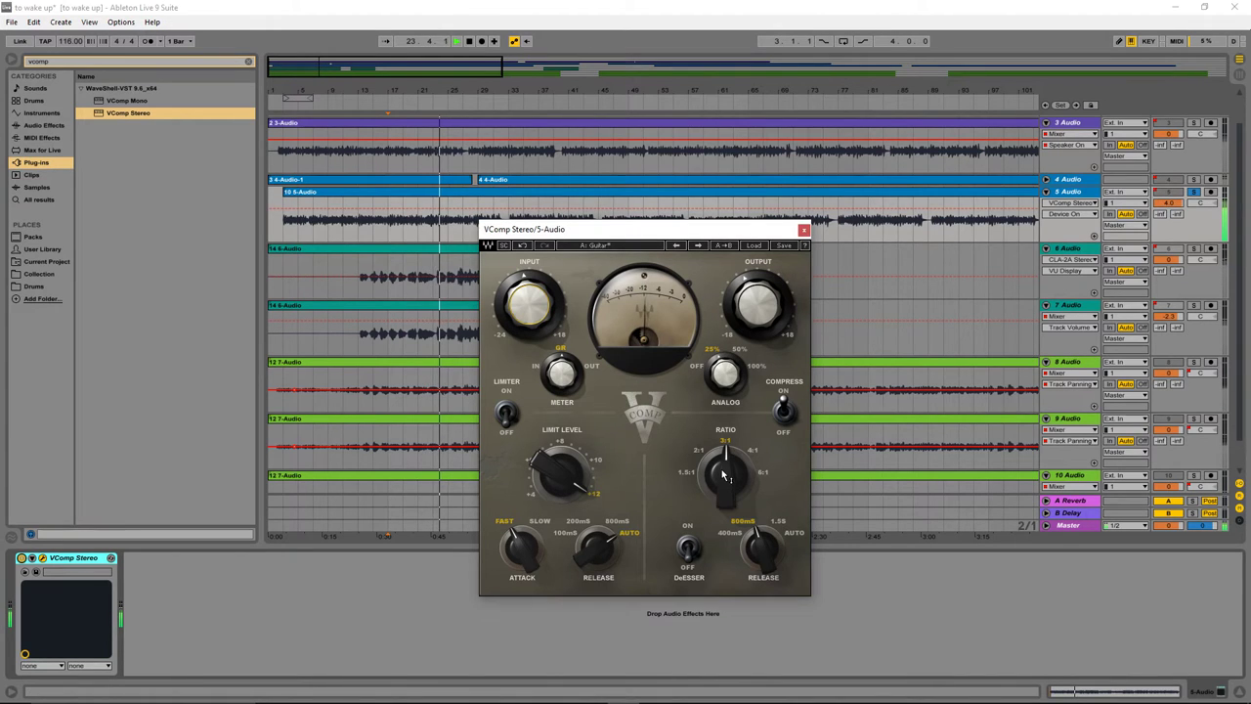
left_click_drag(722, 470, 722, 462)
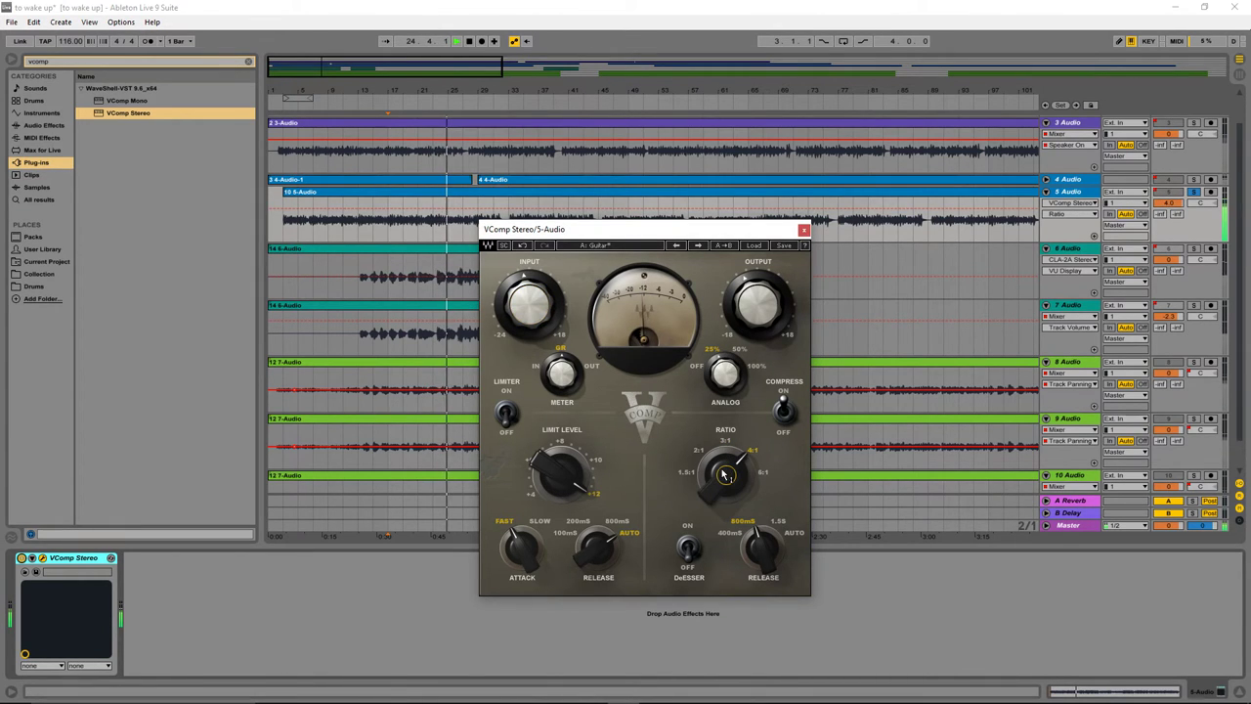
left_click(757, 298)
left_click_drag(529, 303, 529, 311)
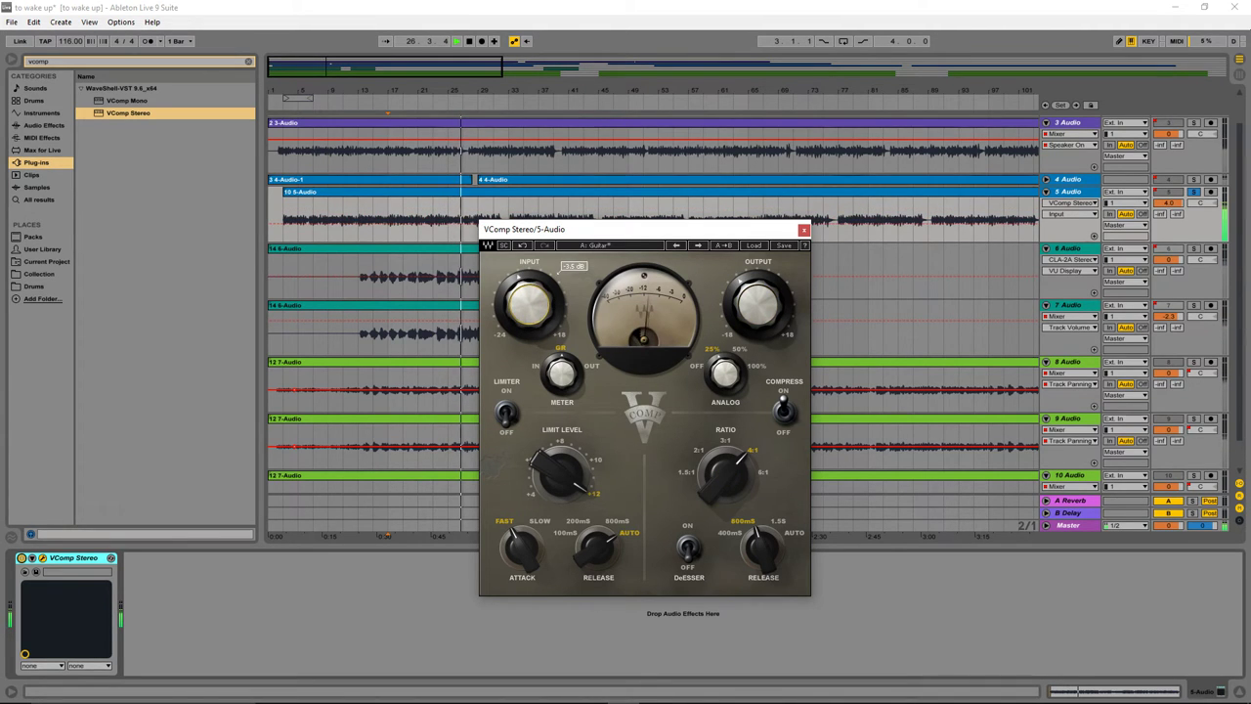
left_click(803, 229)
Search the audio effects for "eq" and add EQ Eight after VComp Stereo on the 5 Audio track.
left_click(64, 65)
key("BackSpace")
key("BackSpace")
key("BackSpace")
key("BackSpace")
key("BackSpace")
type("eq")
left_click(46, 149)
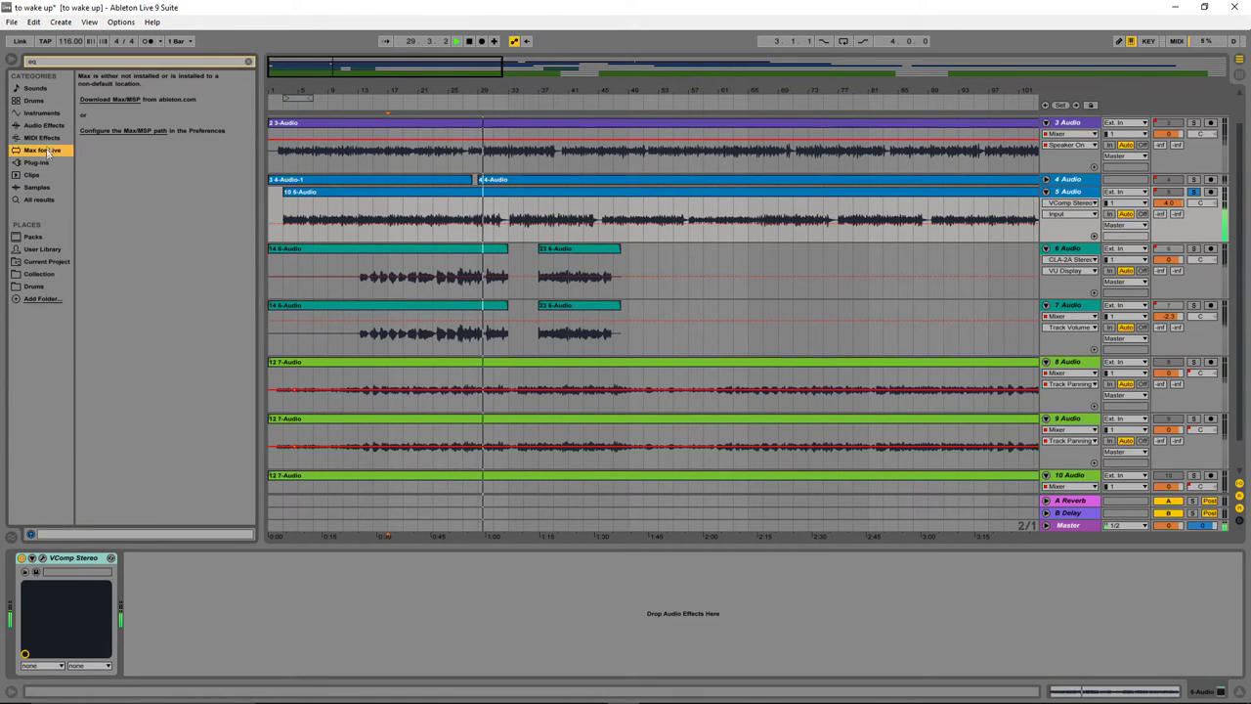
left_click(43, 125)
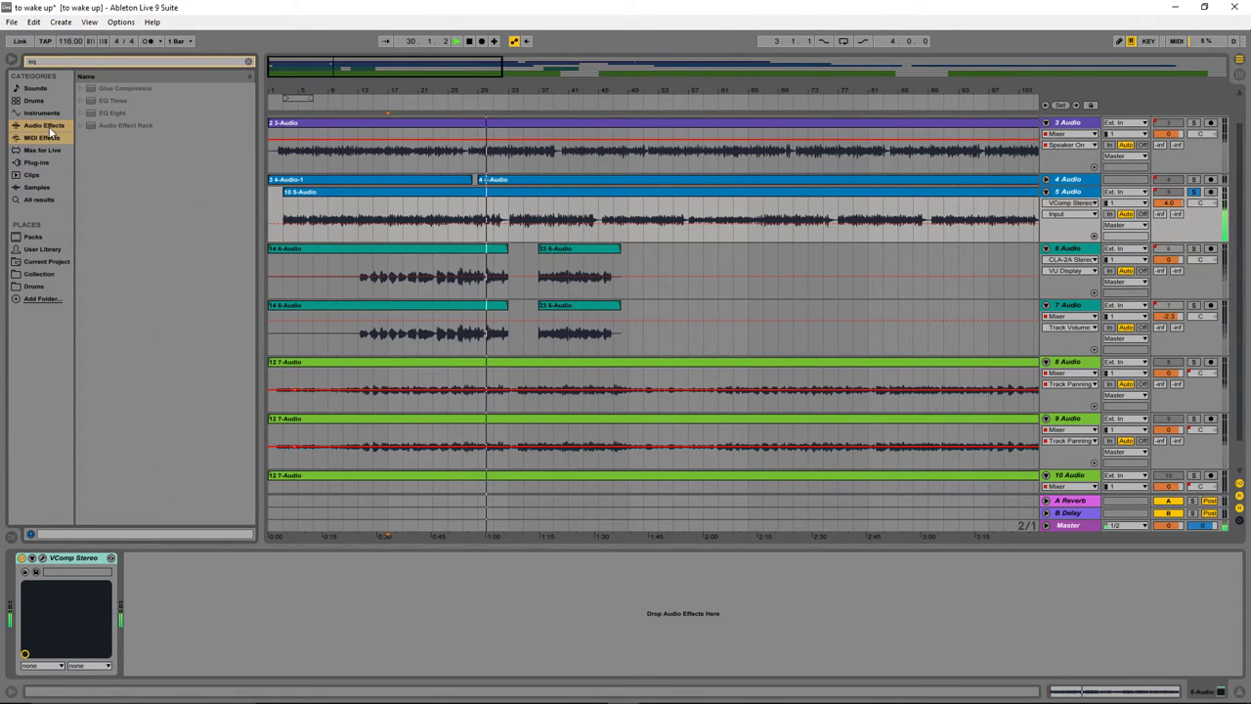
left_click(118, 102)
left_click_drag(114, 114, 252, 562)
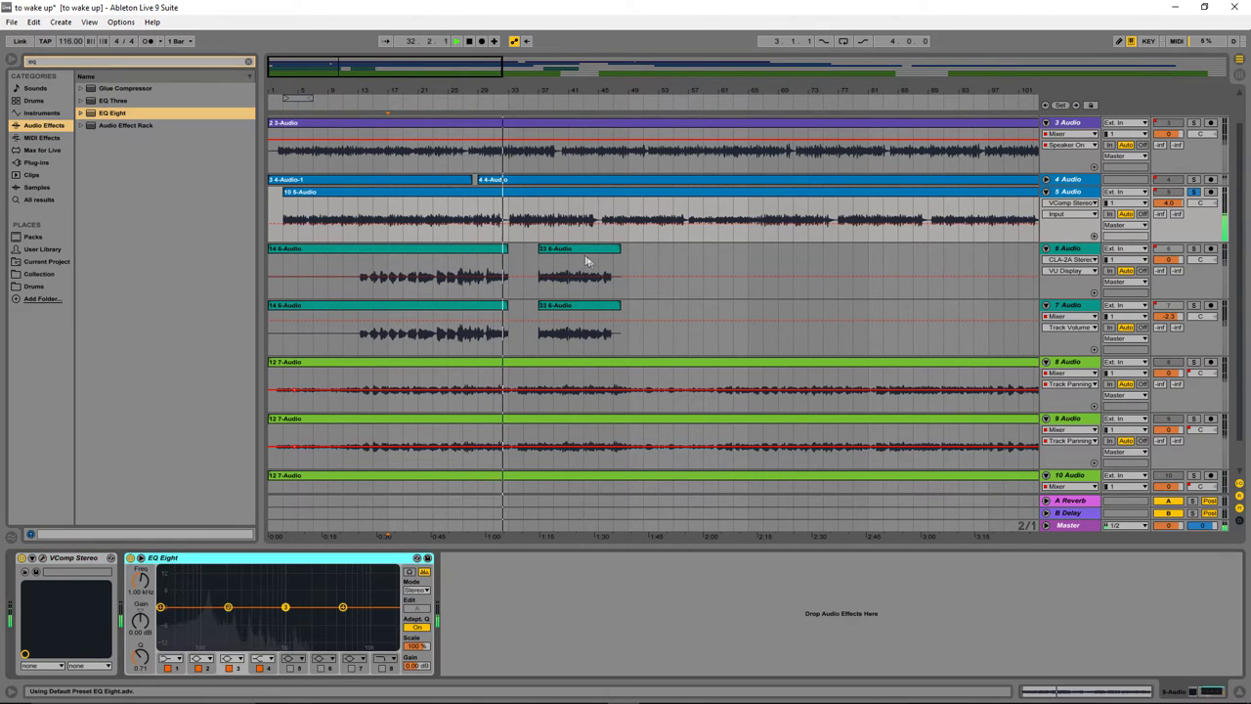
Replay from bar 13 and make EQ Eight's band 1 a gentle low cut at 152 Hz.
key("space")
left_click(357, 219)
key("space")
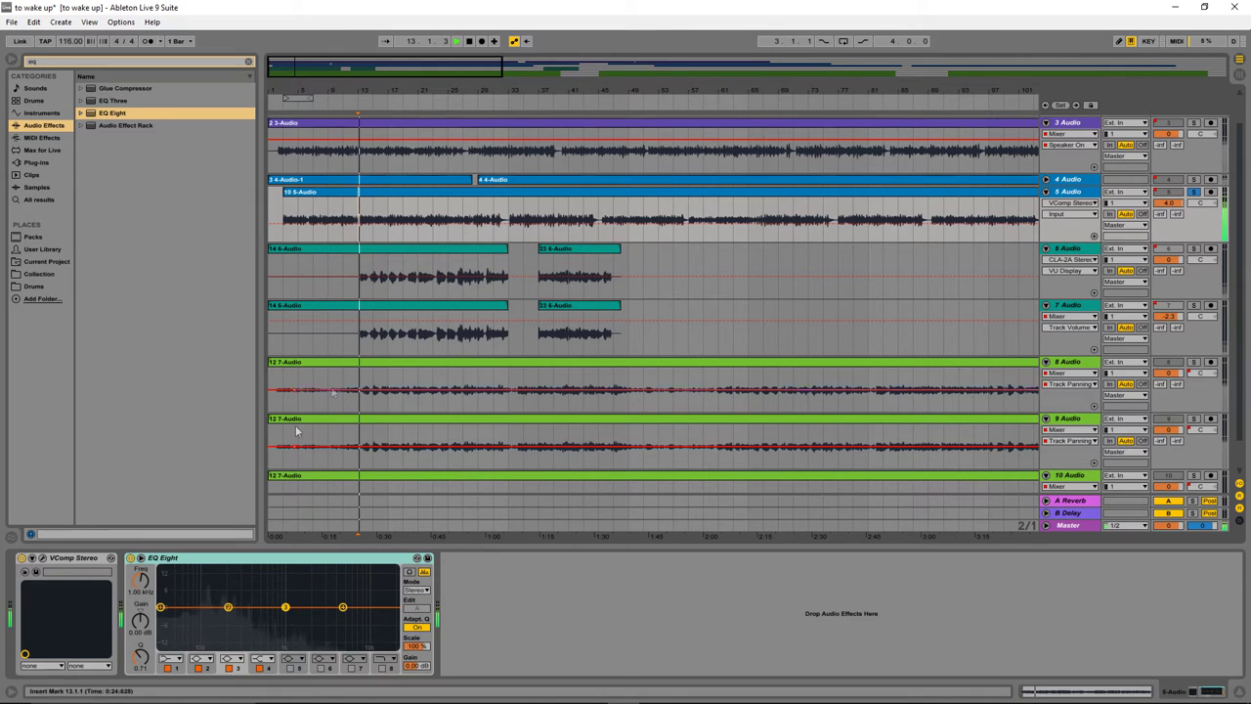
left_click(168, 660)
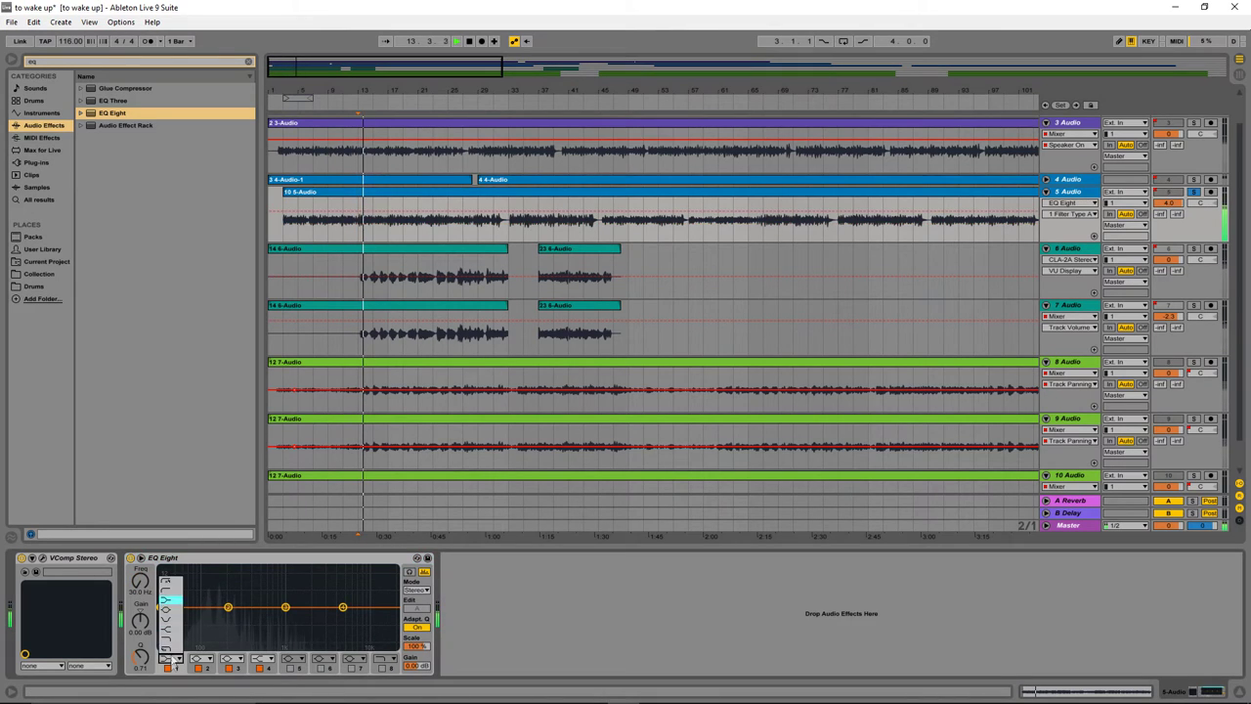
left_click(171, 599)
left_click_drag(144, 584, 144, 557)
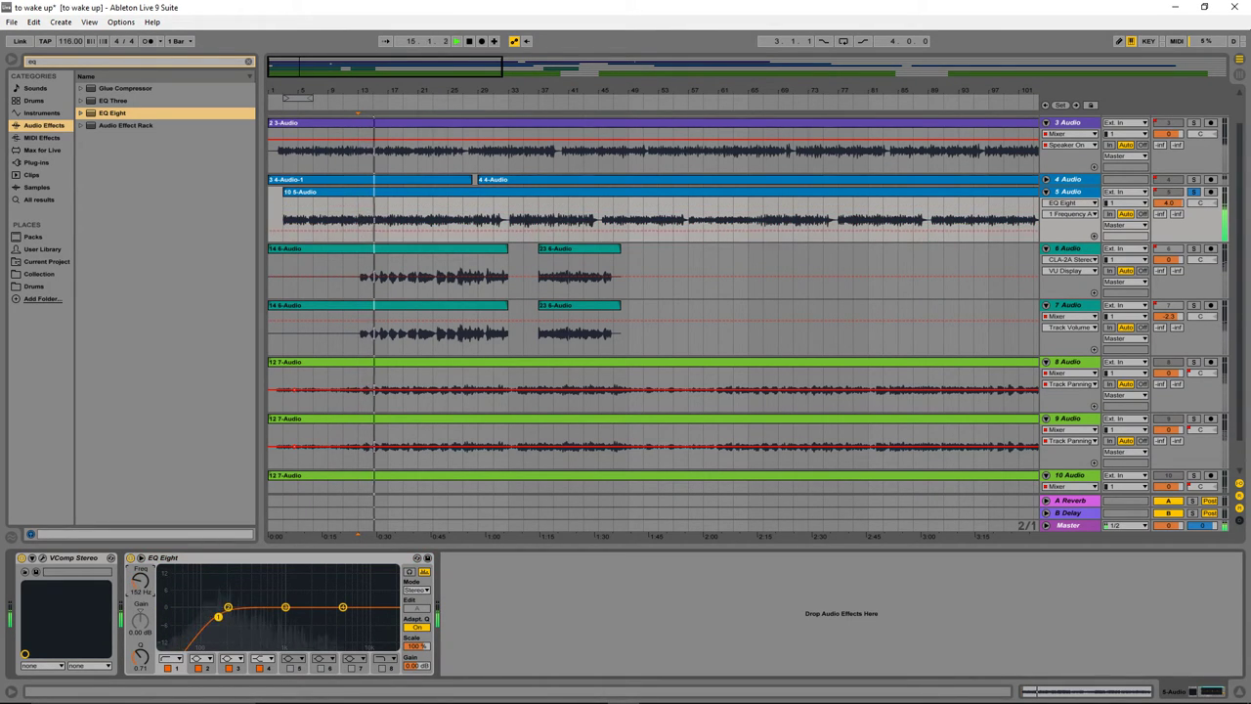
Try the steeper low-cut shape on EQ Eight's band 1 and return it to the gentler one.
left_click(169, 660)
left_click(173, 587)
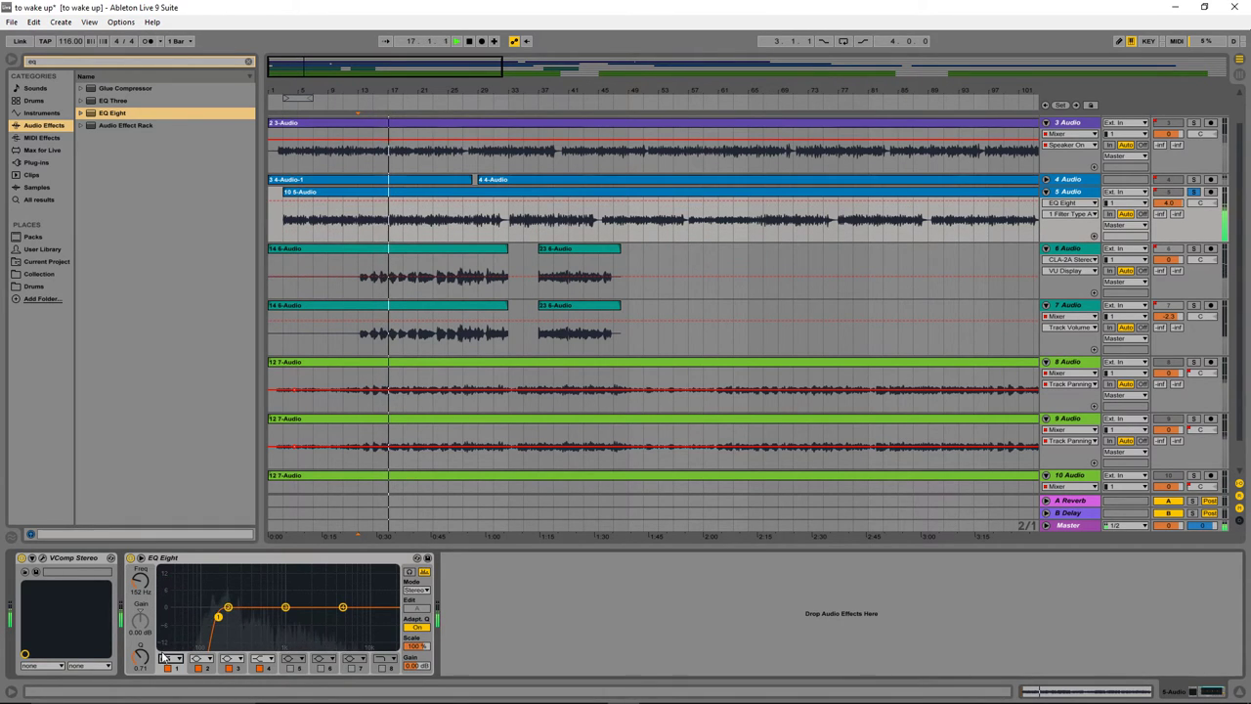
left_click(169, 660)
left_click(169, 596)
Set EQ Eight's band 1 frequency to 130 Hz and compare the sound with the effects bypassed and re-enabled.
left_click_drag(142, 576, 144, 576)
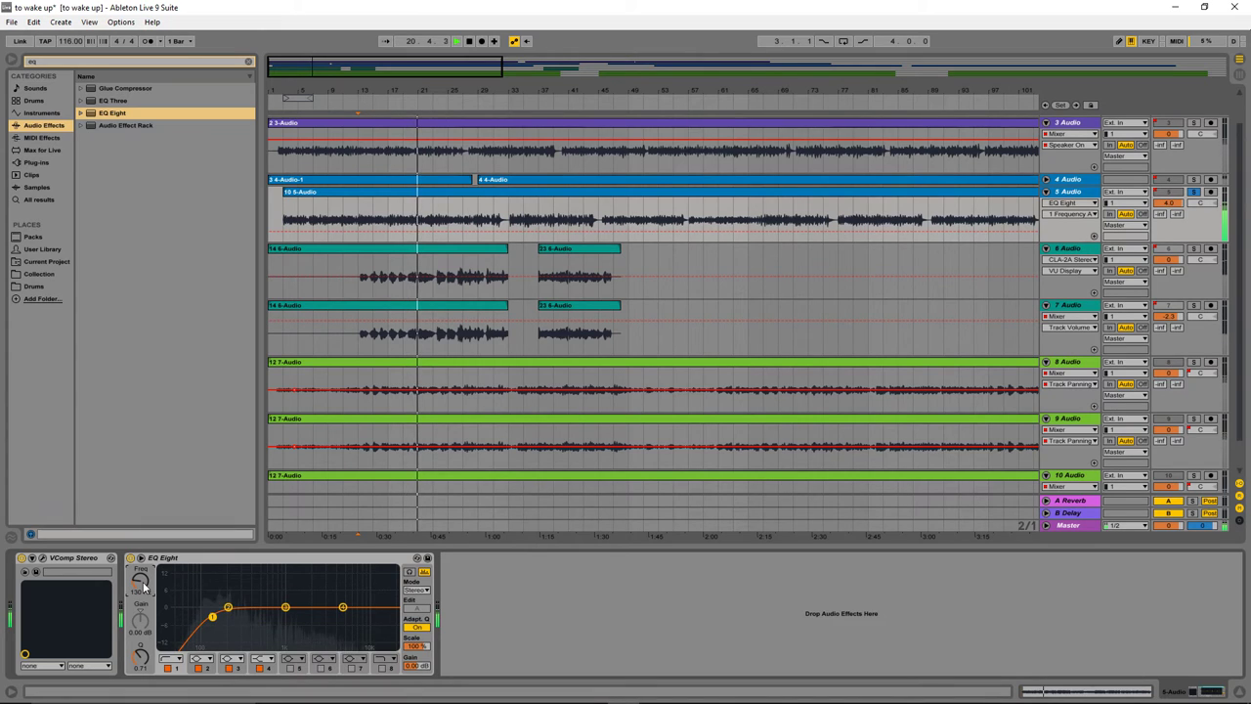
left_click(21, 558)
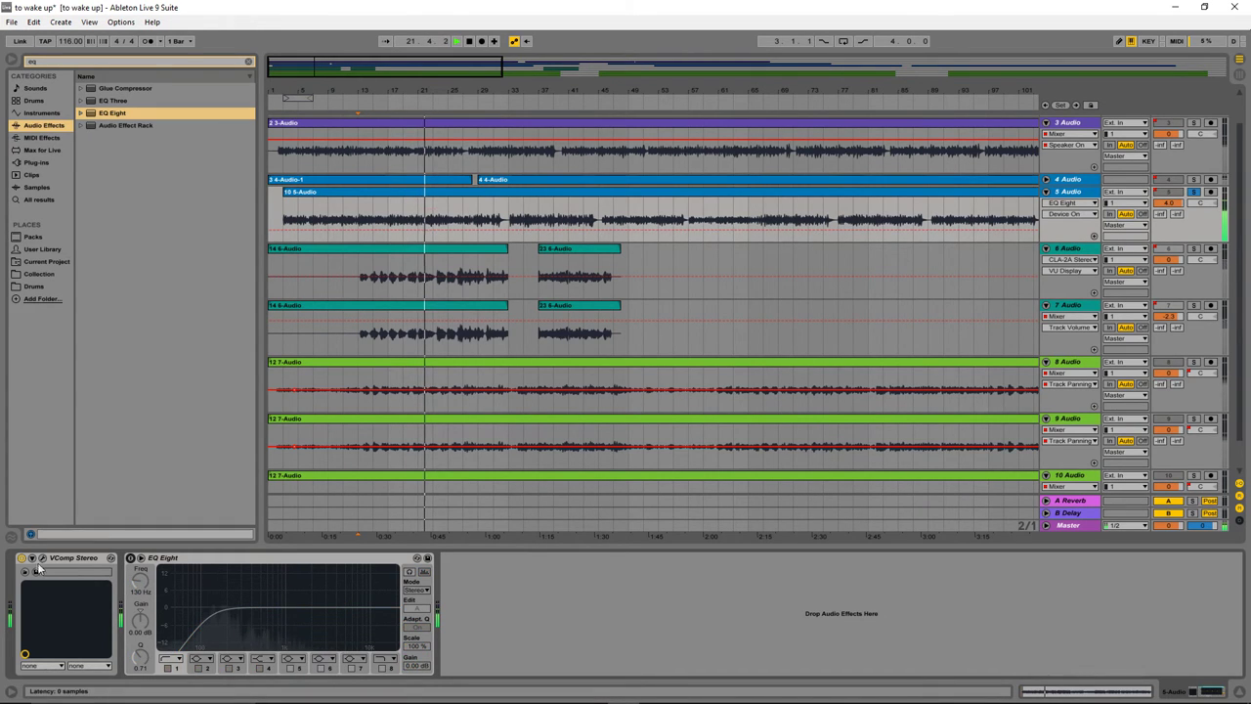
left_click(22, 558)
left_click(131, 559)
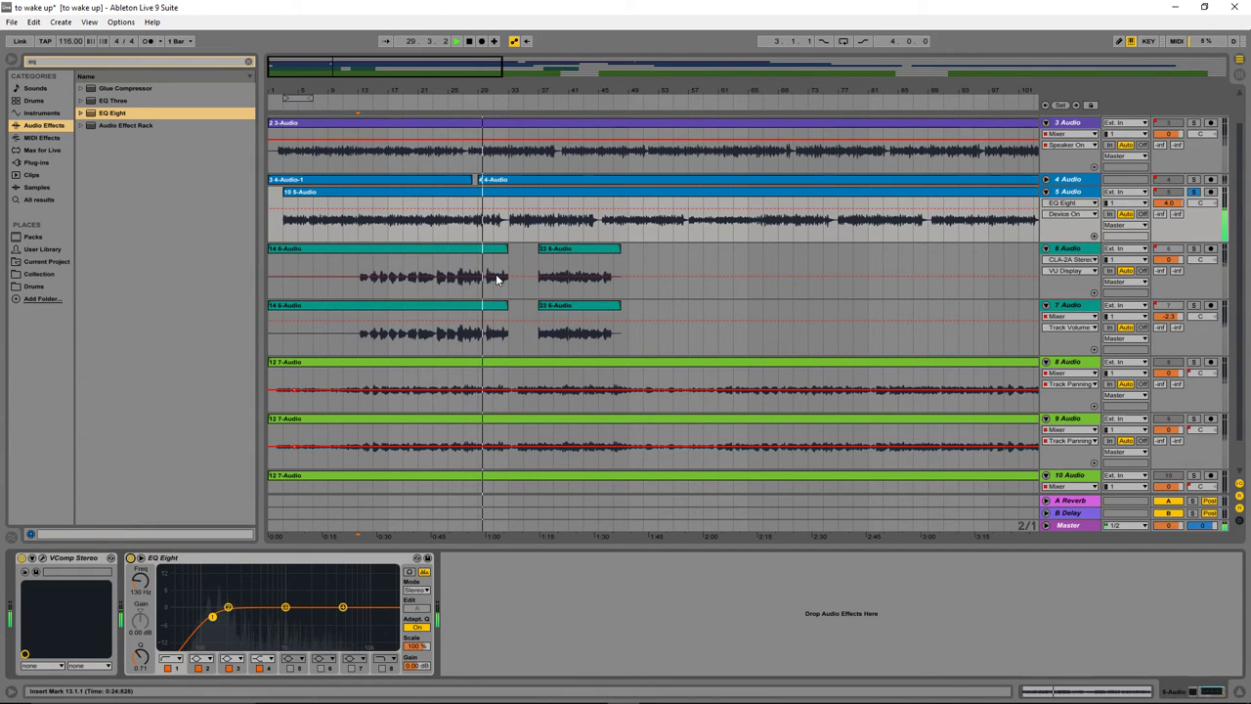
Search the plug-ins for "ssl" and add SSLEQ Stereo after EQ Eight on the 5 Audio track.
left_click(56, 62)
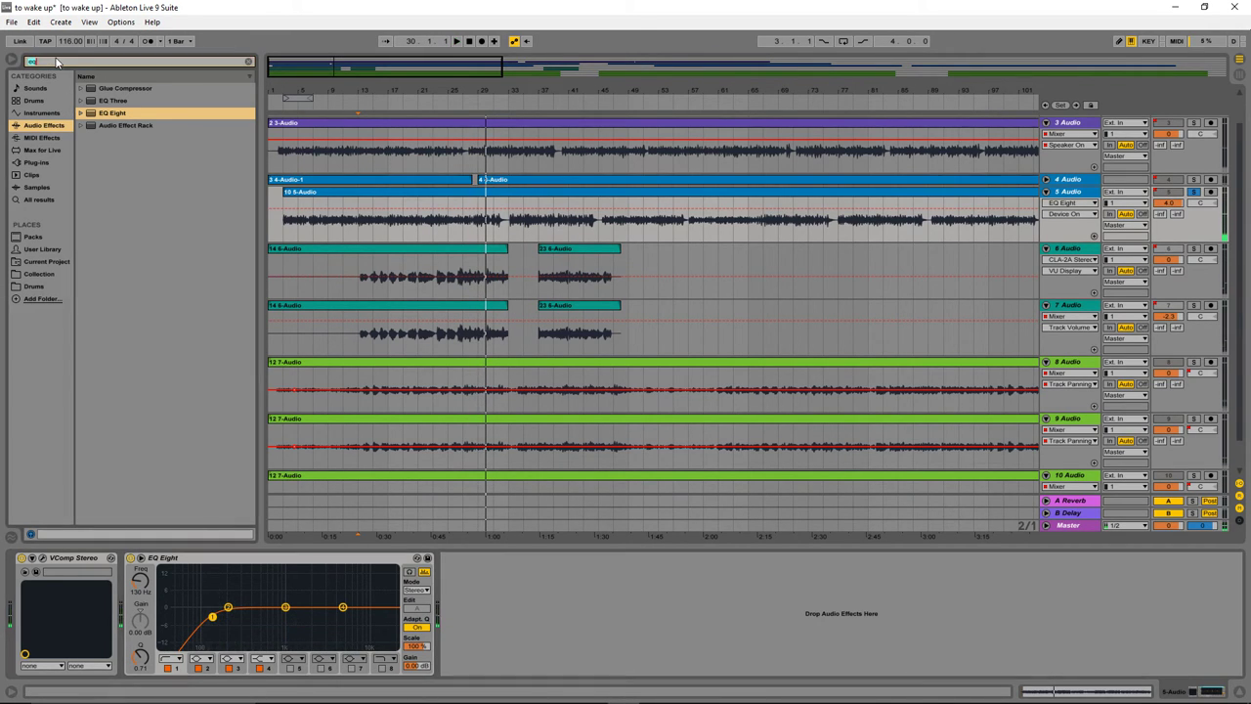
type("eq")
left_click(53, 162)
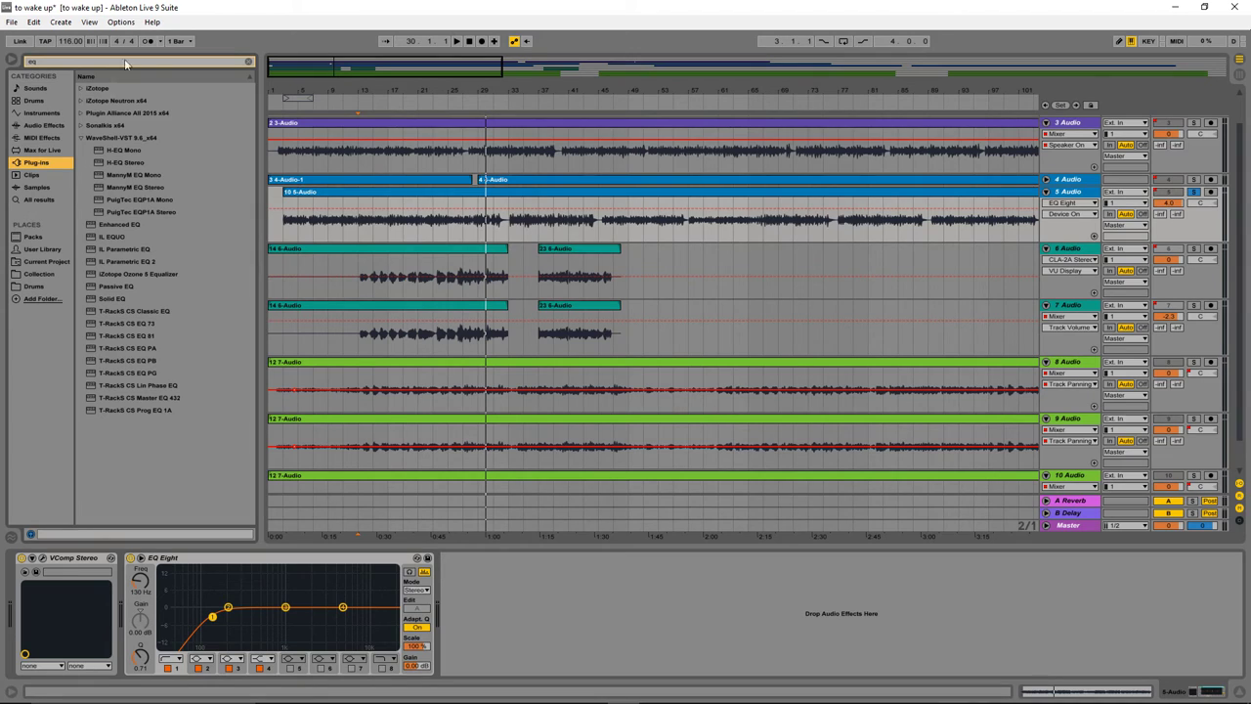
left_click(74, 61)
type("ssl")
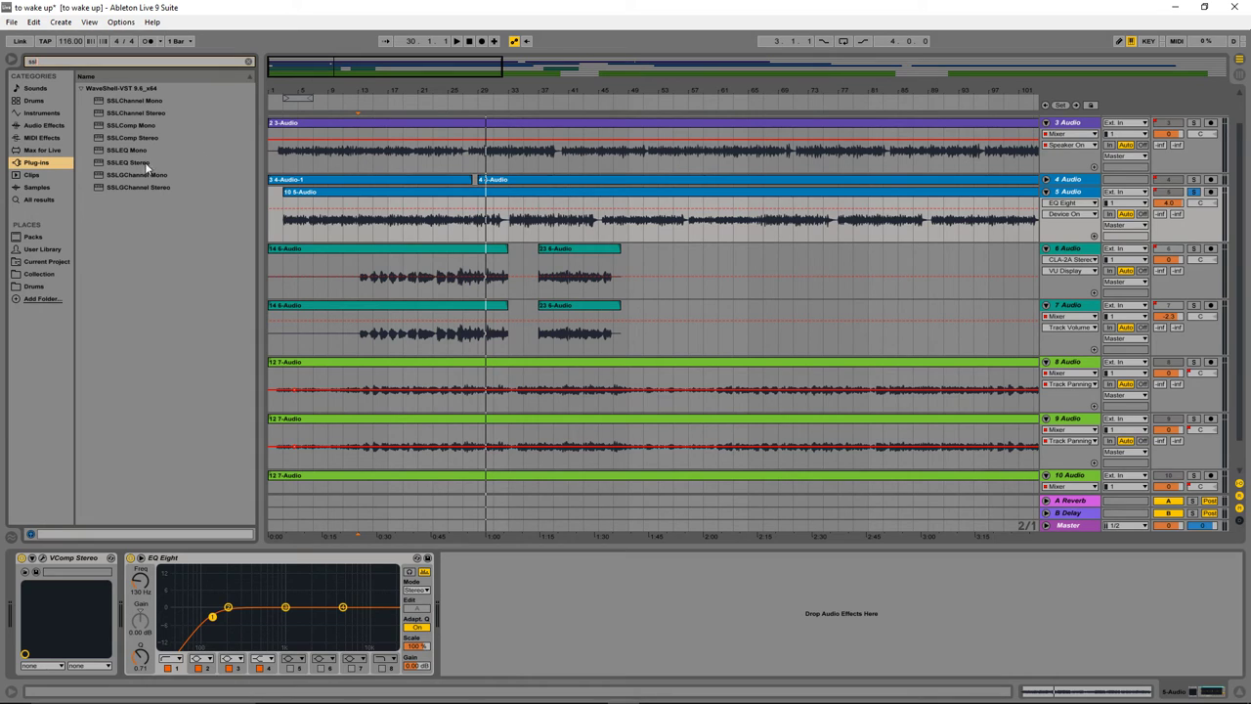
left_click(131, 163)
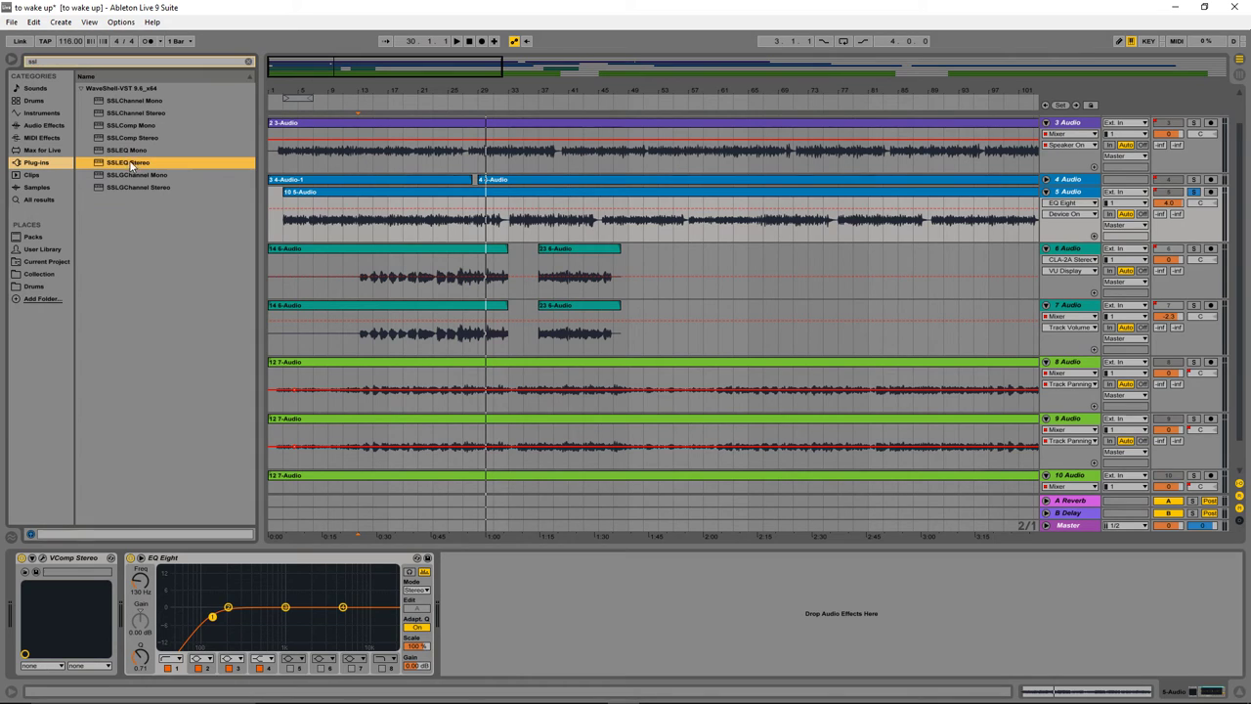
left_click_drag(513, 627, 514, 627)
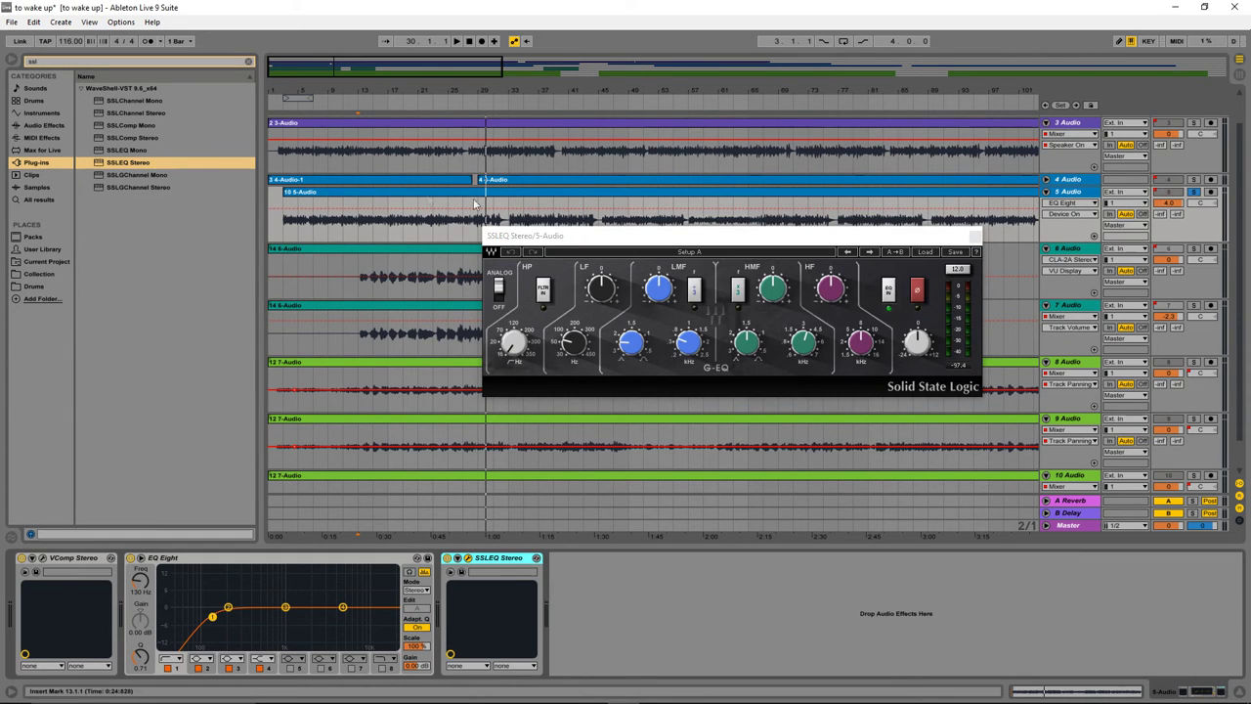
Replay from bar 13 and give SSLEQ Stereo's LMF band a slight gain boost.
key("space")
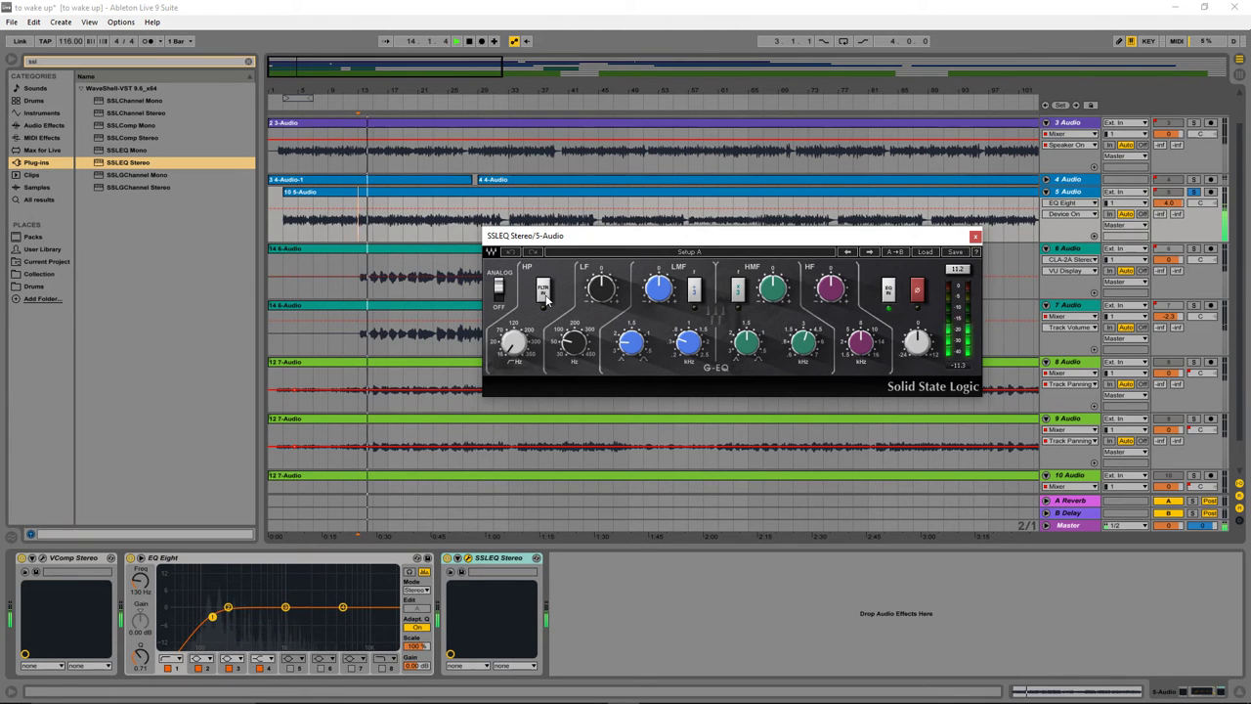
left_click_drag(629, 239, 549, 271)
left_click_drag(577, 325, 577, 311)
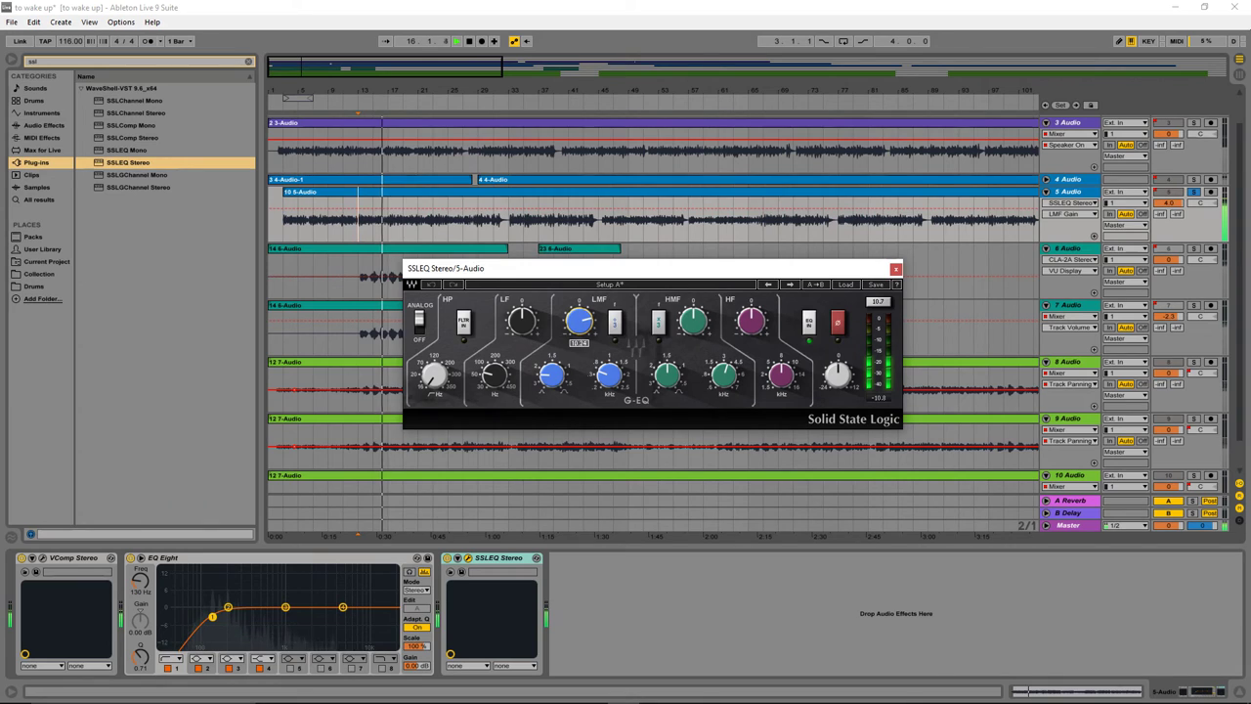
mouse_move(580, 325)
left_mouse_down()
mouse_move(554, 370)
mouse_move(581, 318)
left_mouse_up()
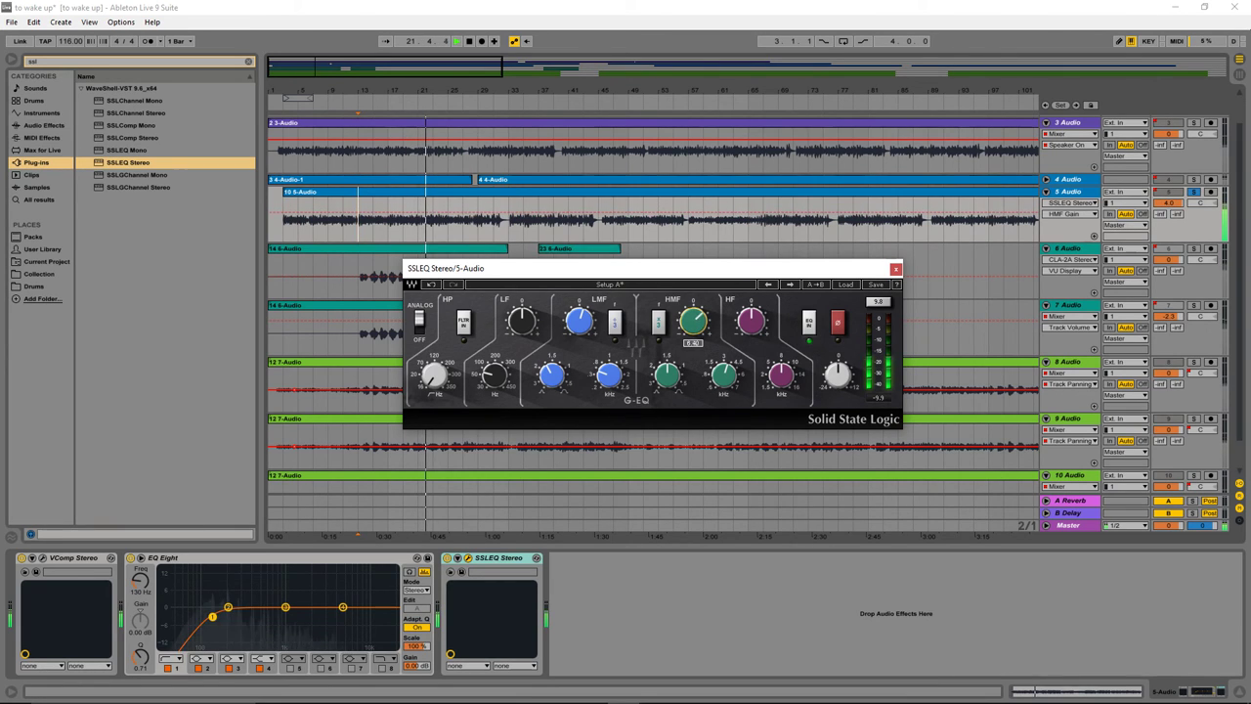
Adjust the Q of SSLEQ Stereo's HMF band and give the band a slight gain boost.
left_click_drag(667, 376, 668, 378)
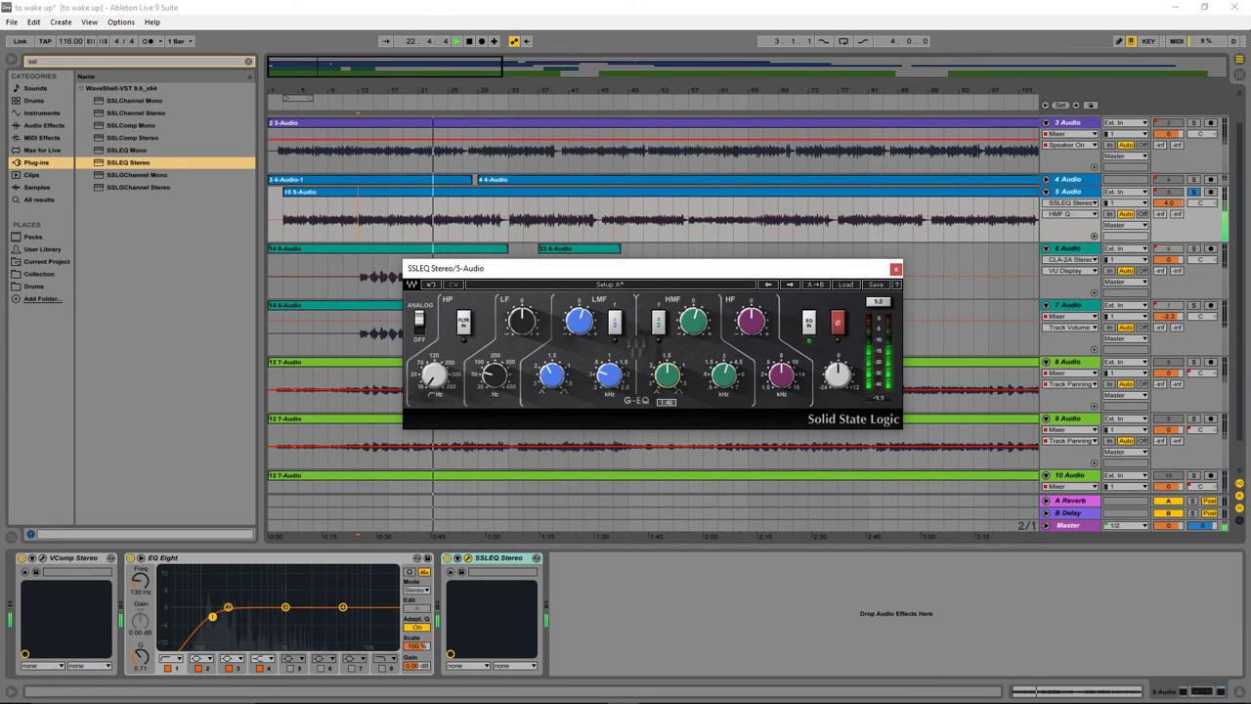
left_click(693, 320)
left_click_drag(700, 319, 700, 312)
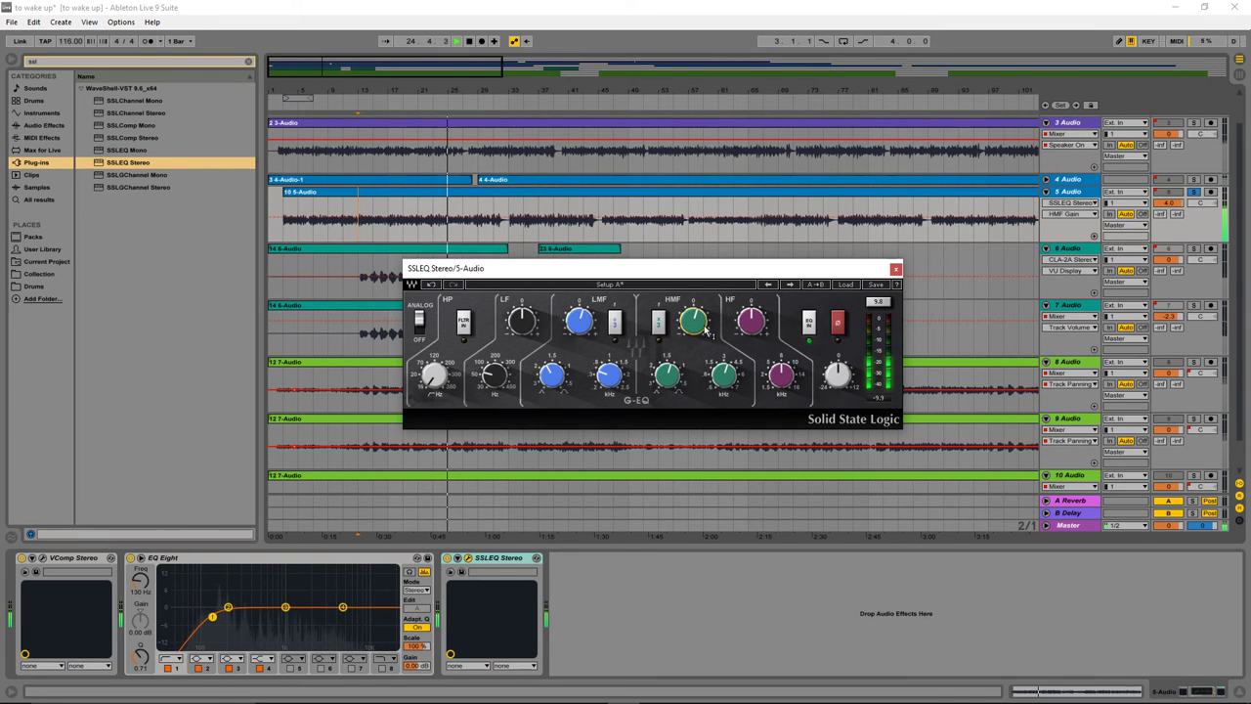
Boost SSLEQ Stereo's HF gain and retune the HMF frequency by ear during playback.
left_click(753, 328)
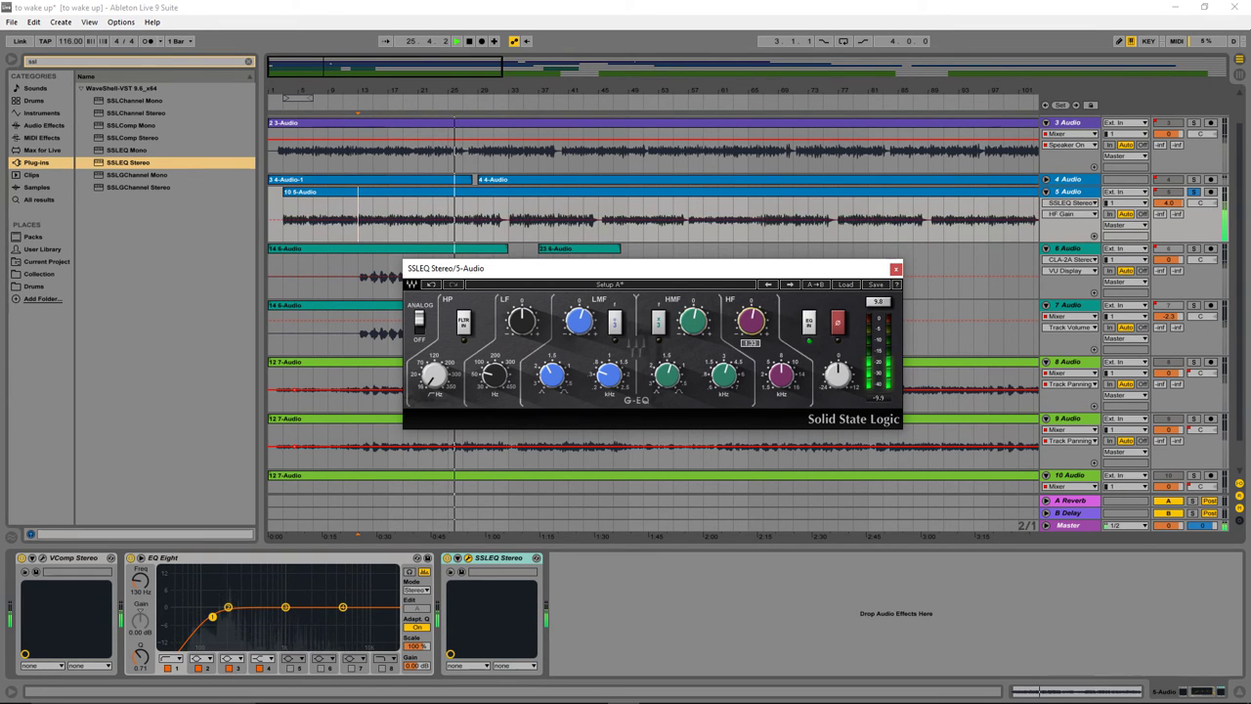
left_click_drag(754, 328, 724, 361)
left_click(751, 327)
left_click_drag(735, 389, 735, 381)
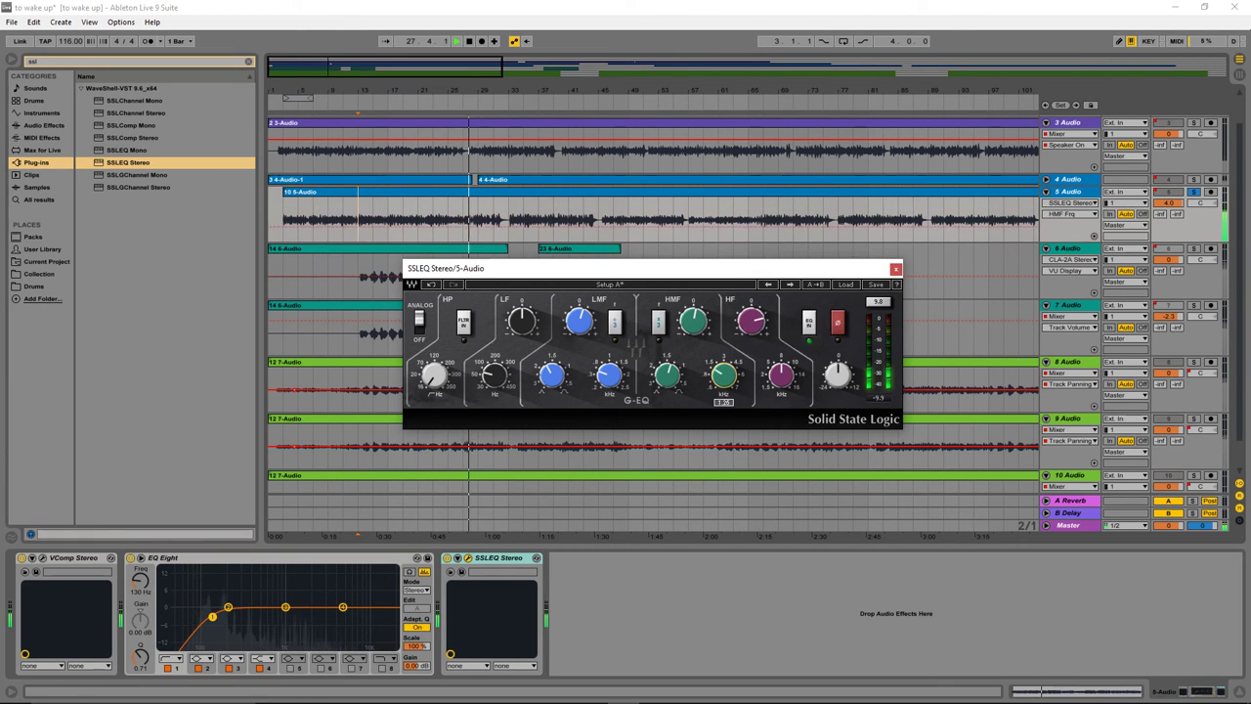
left_click_drag(758, 323, 758, 317)
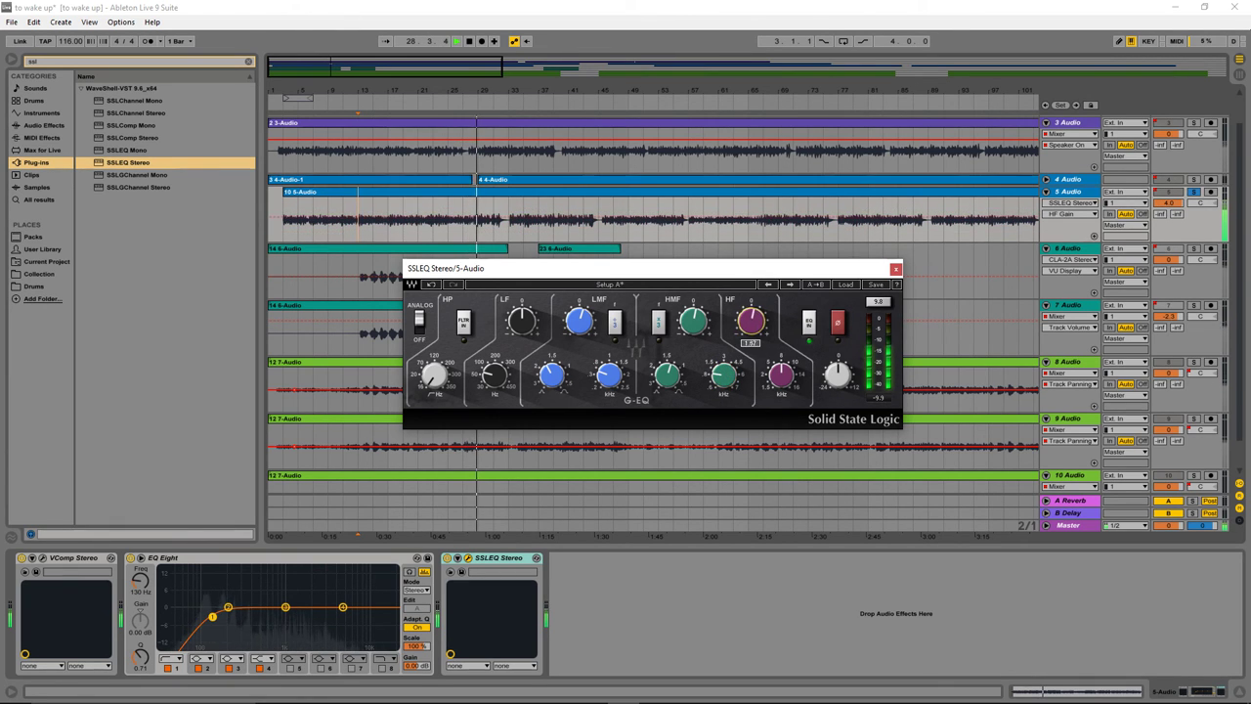
left_click(724, 377)
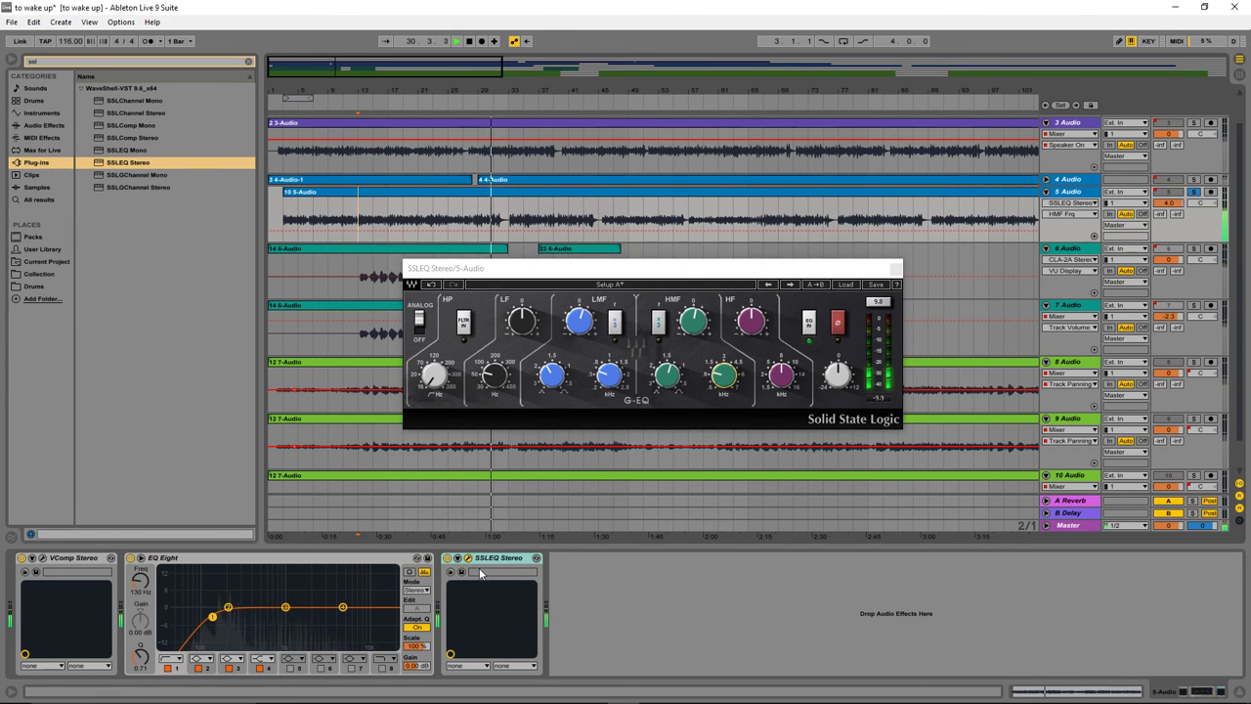
Compare the sound with VComp Stereo, EQ Eight and SSLEQ Stereo bypassed and re-enabled.
left_click(22, 558)
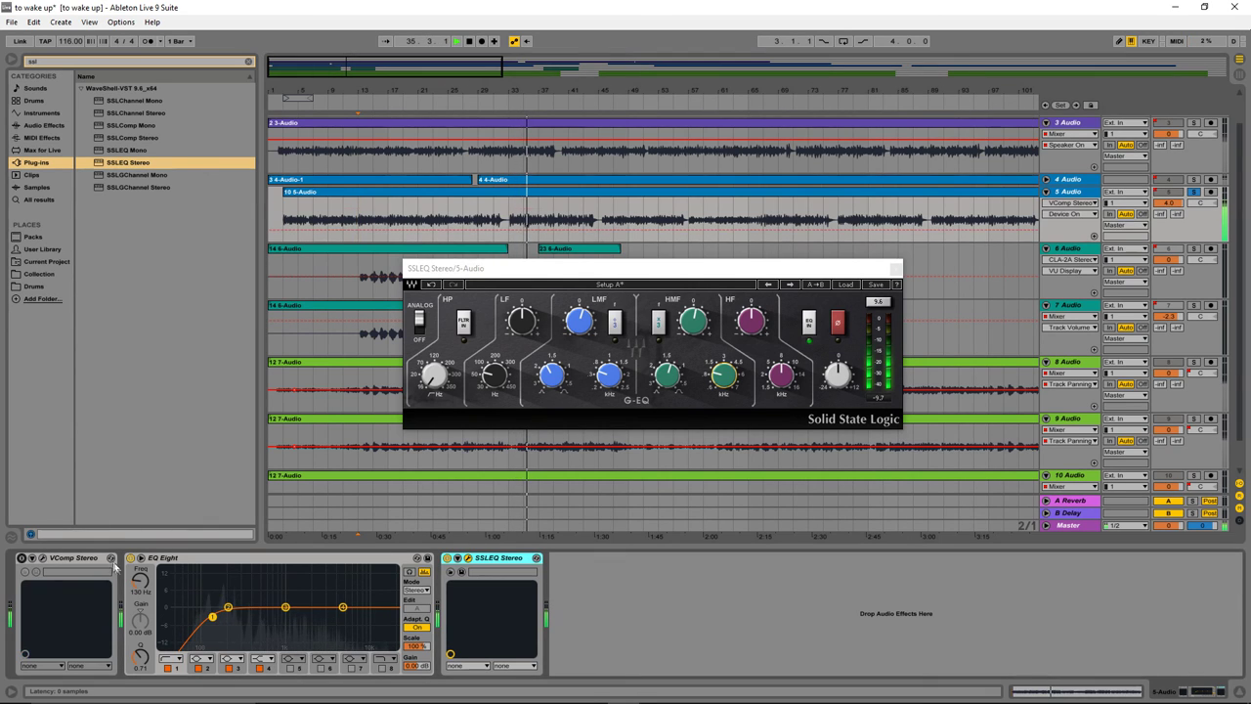
left_click(130, 558)
left_click(448, 559)
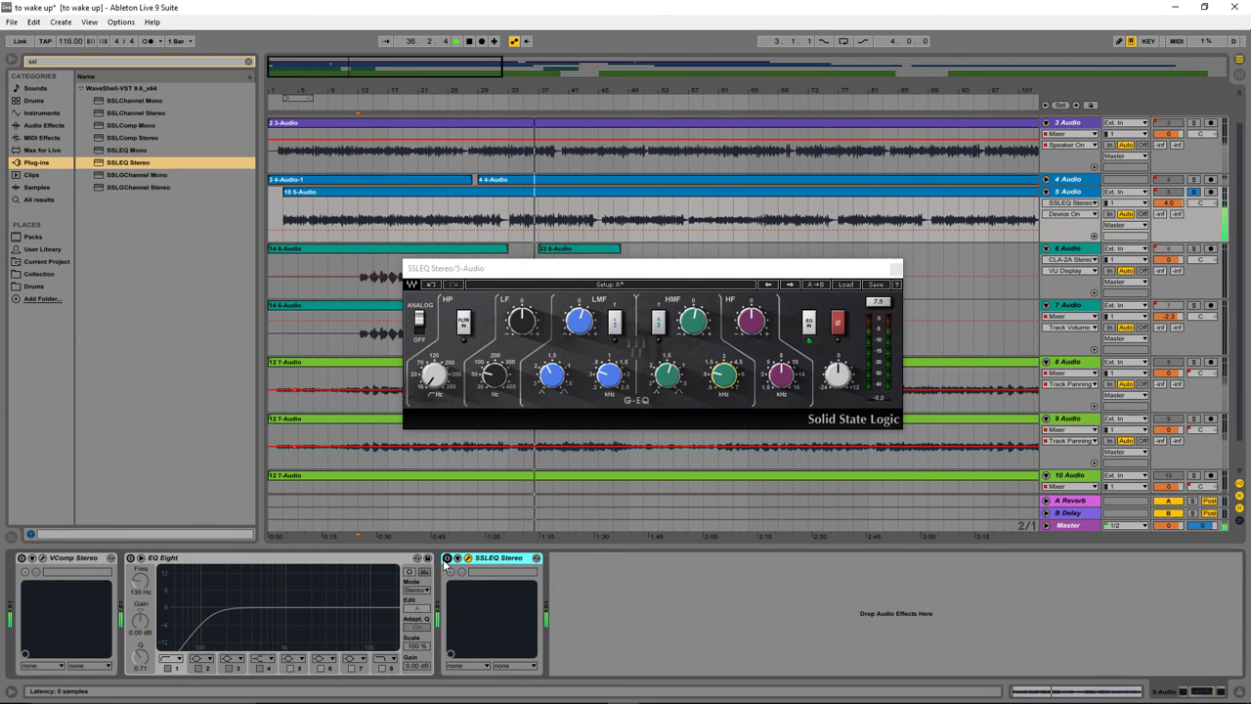
left_click(448, 559)
left_click(130, 558)
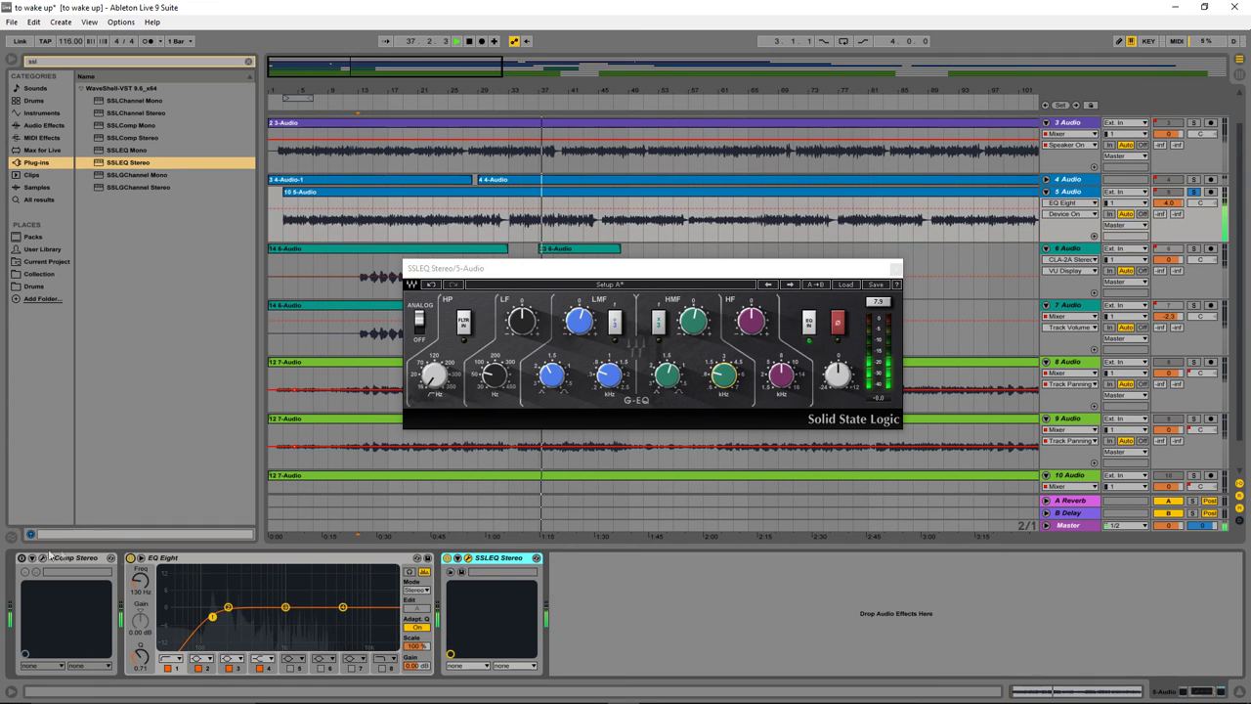
left_click(21, 558)
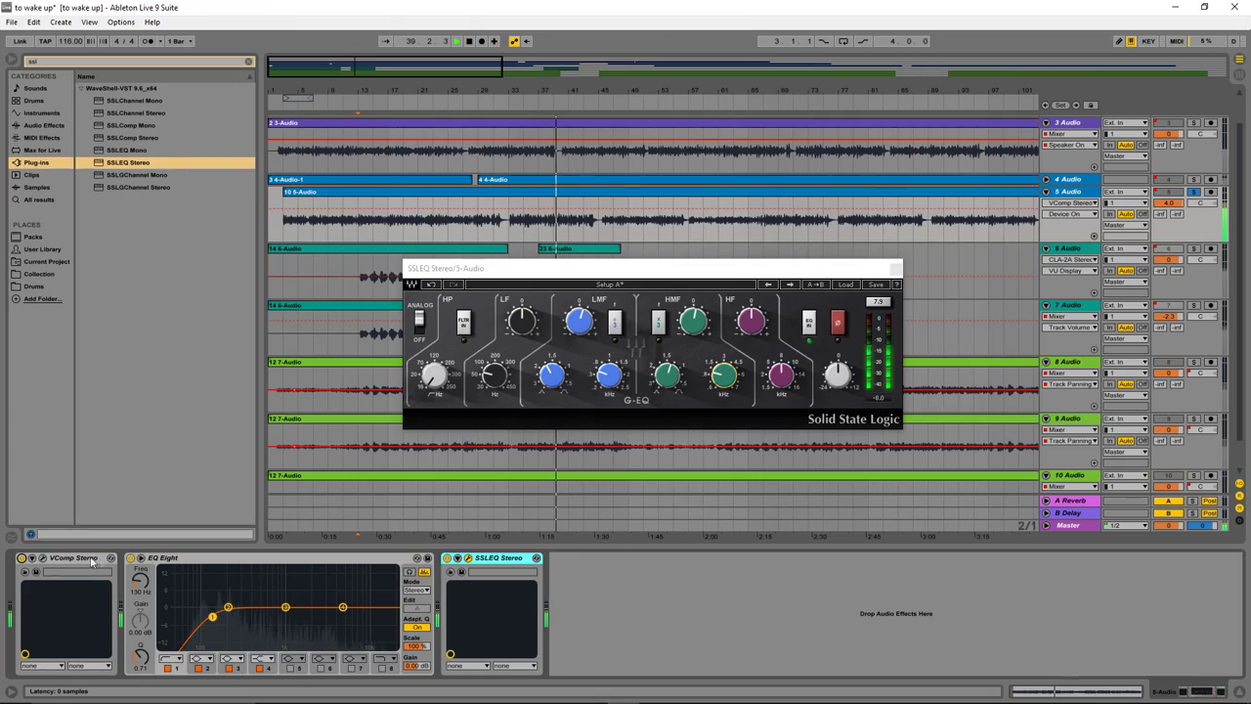
Open the VComp Stereo window and arrange it side by side with the SSLEQ Stereo window.
left_click(43, 558)
left_click_drag(548, 221, 258, 208)
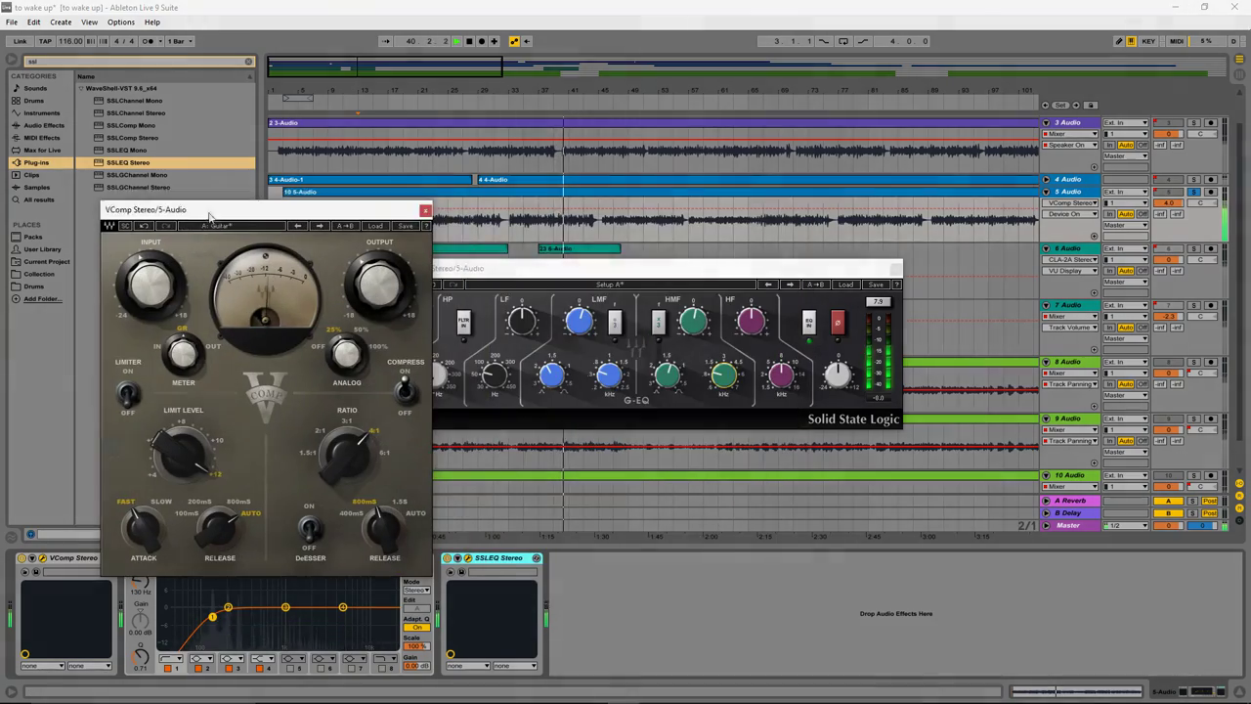
left_click_drag(591, 273, 669, 272)
left_click(590, 224)
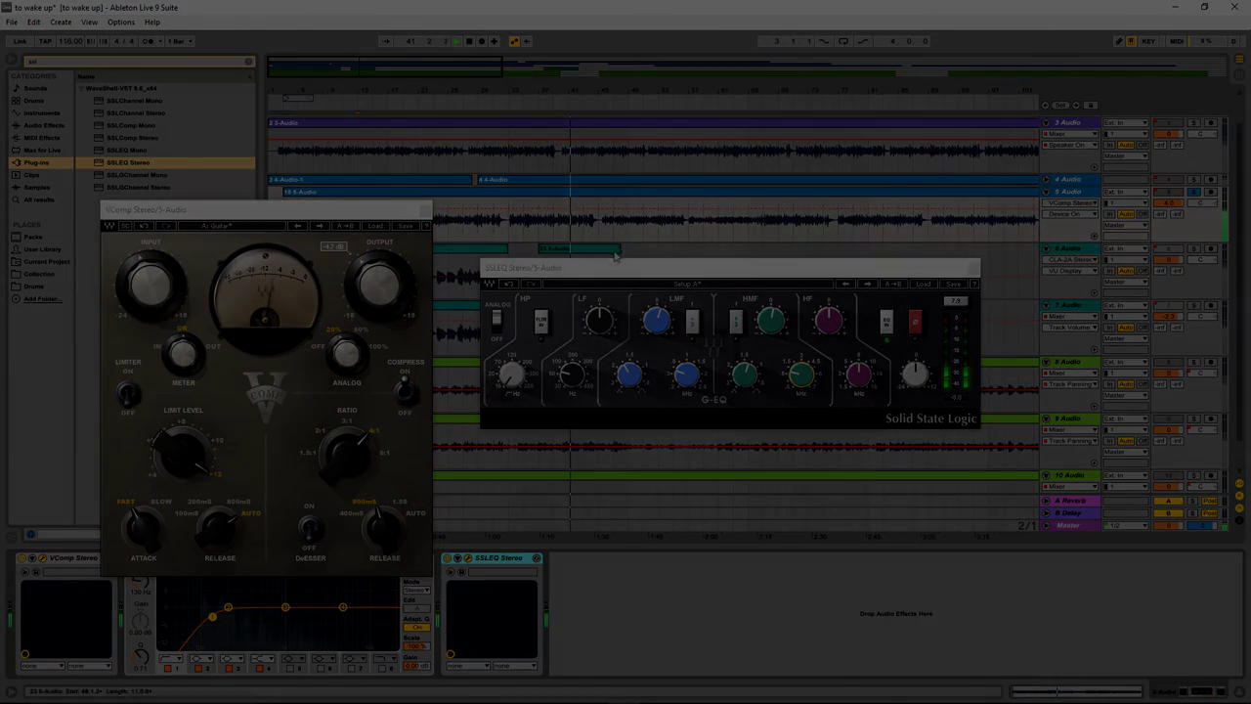